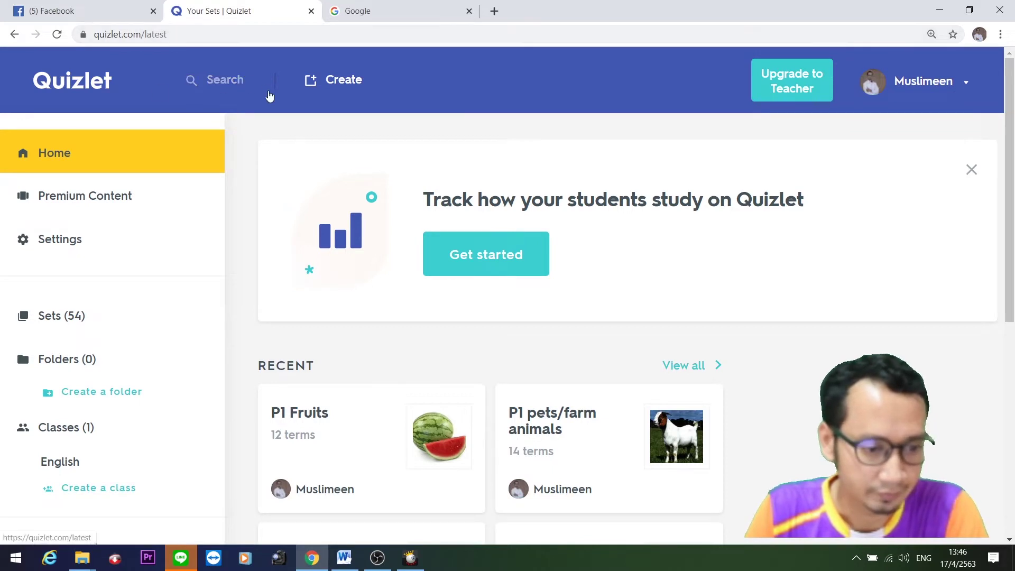
# Start a new study set and title it "Uncountable nouns (นามนับไม่ได้)".
pyautogui.click(317, 80)
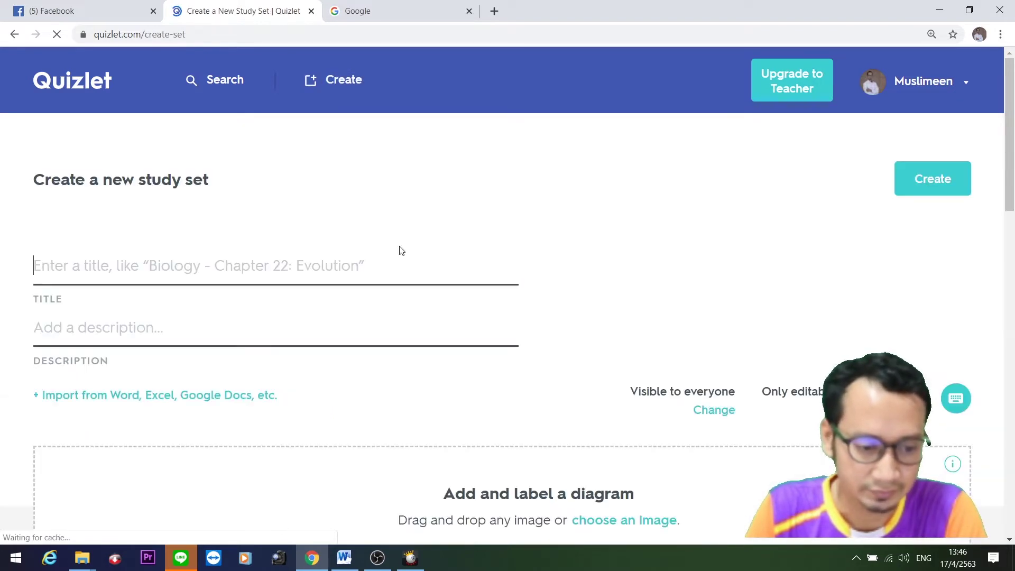
pyautogui.scroll(-6, 651, 370)
pyautogui.scroll(6, 651, 368)
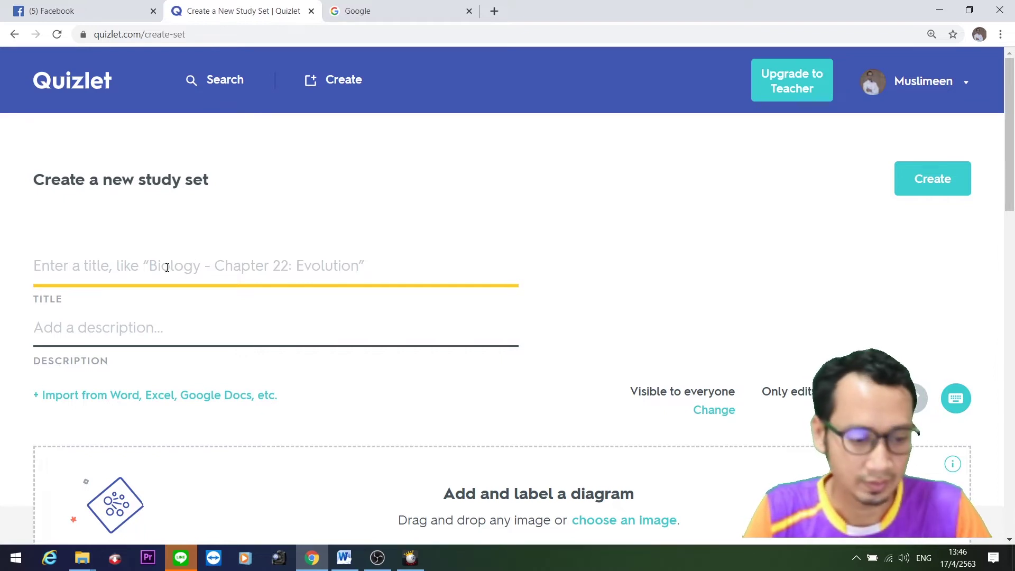
pyautogui.scroll(-3, 233, 295)
pyautogui.scroll(3, 233, 294)
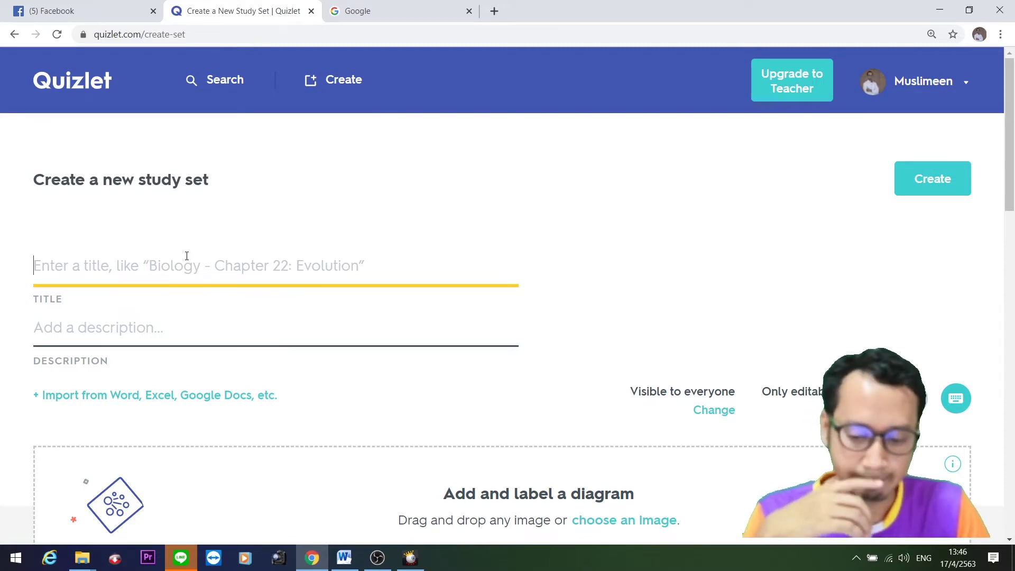
pyautogui.write('Un')
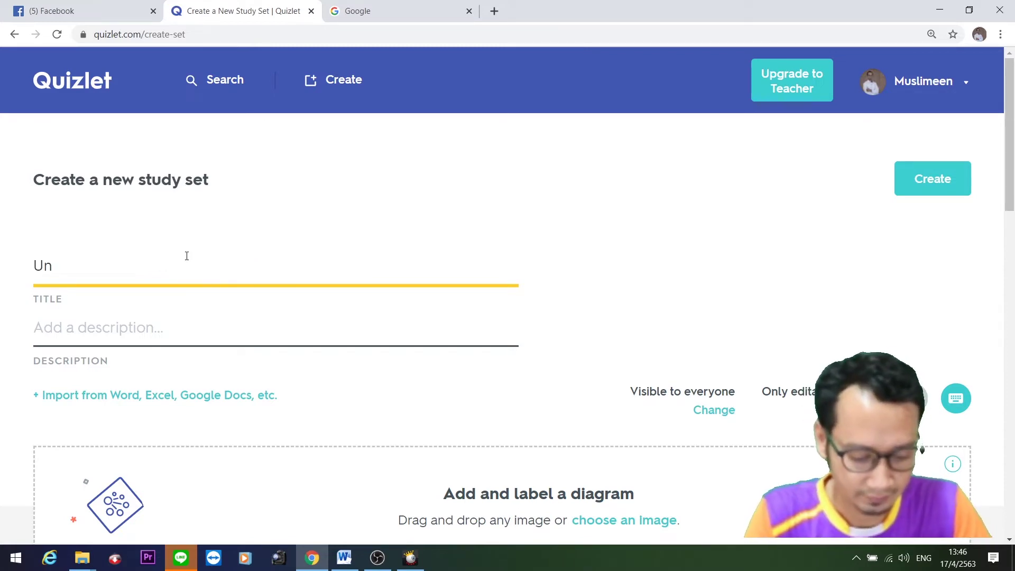
pyautogui.write('countab')
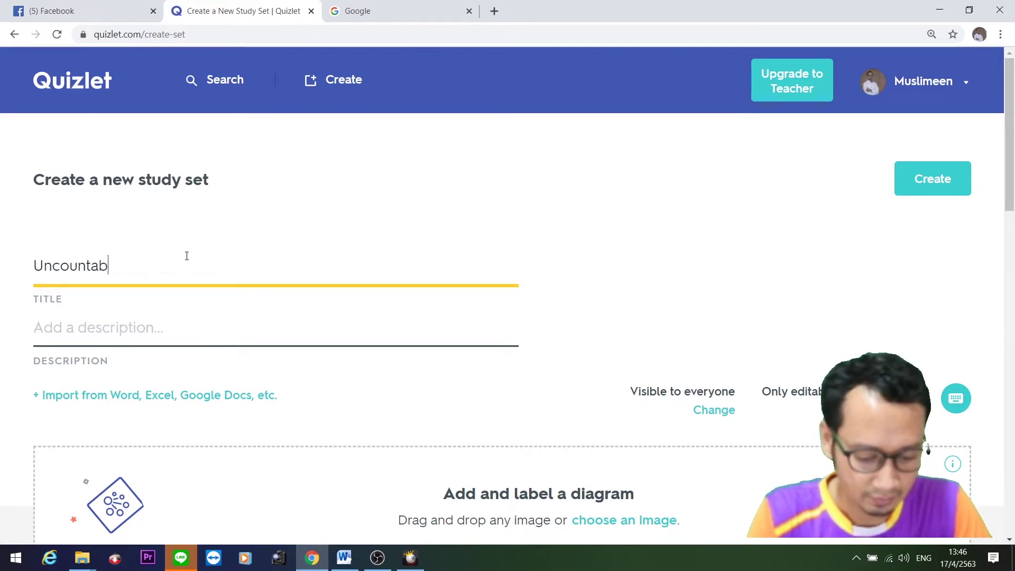
pyautogui.write('le nouns')
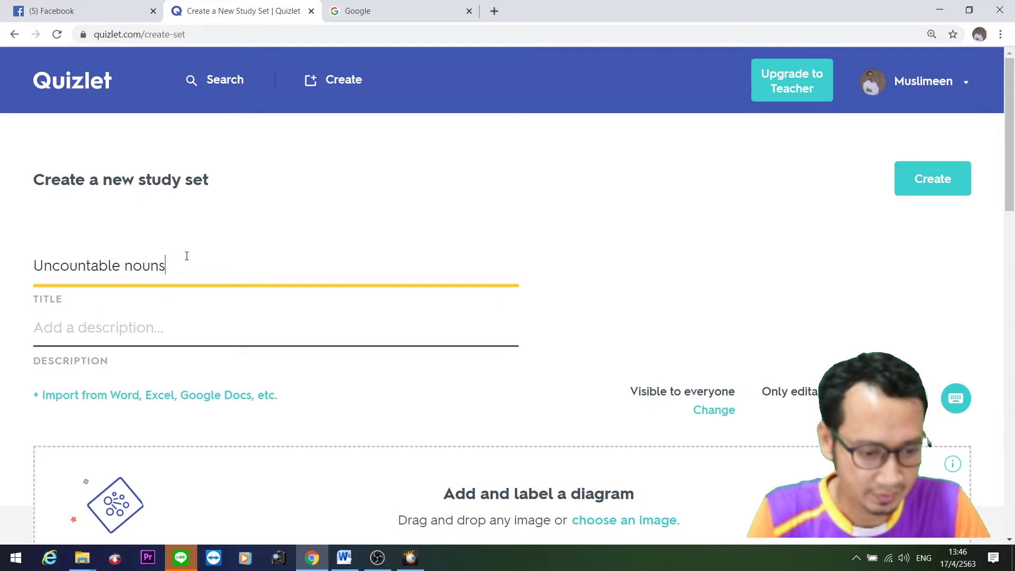
pyautogui.write(' ()')
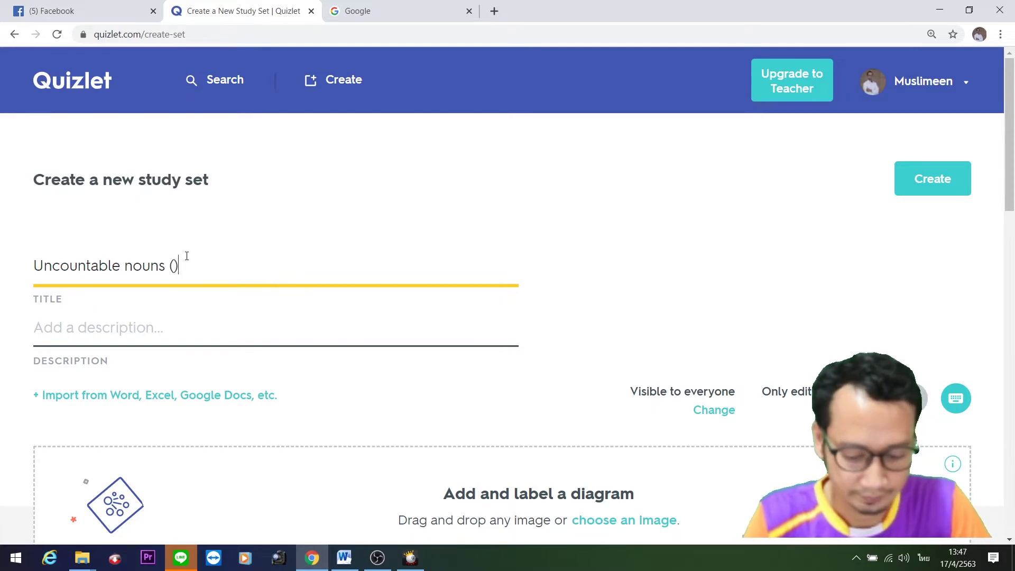
pyautogui.write('นาม')
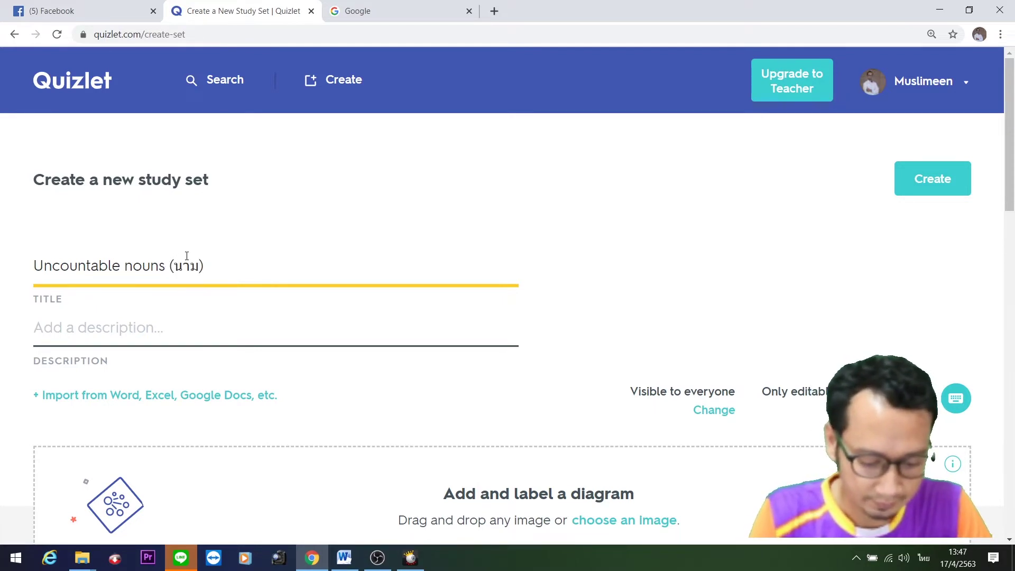
pyautogui.write('นับไม่ได้')
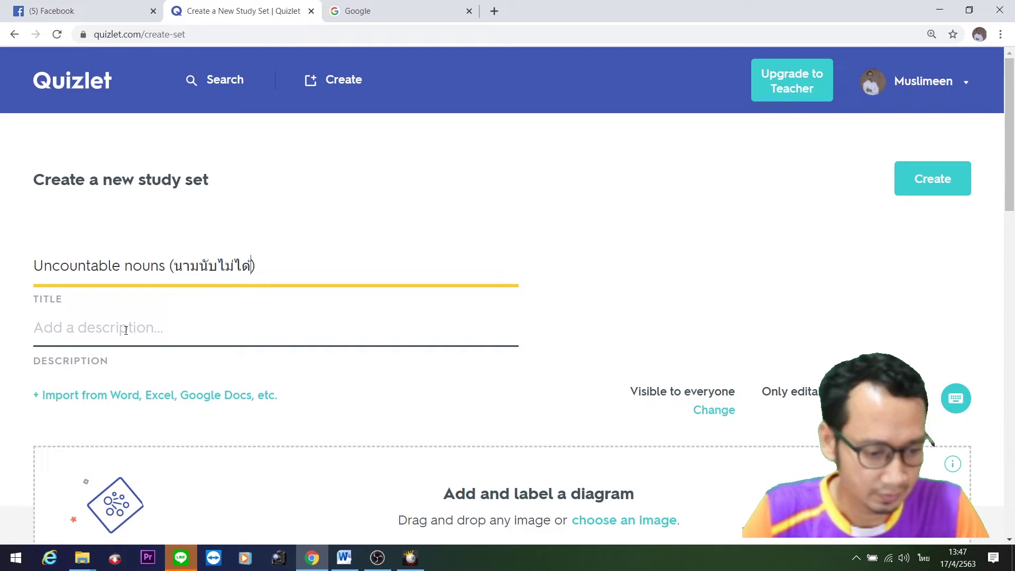
# Set the language of the terms to English and of the definitions to Thai, using the first card.
pyautogui.scroll(-2, 125, 329)
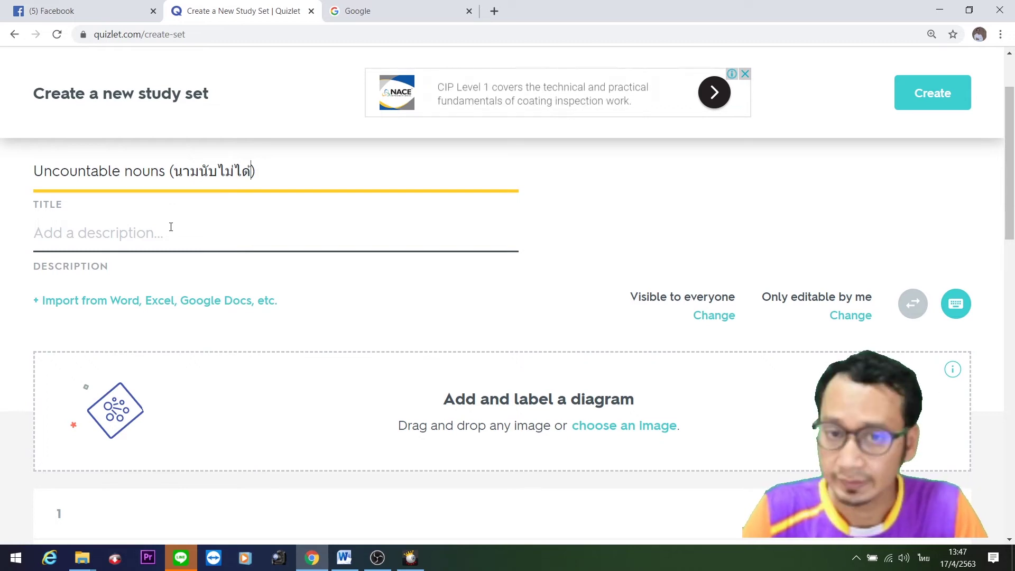
pyautogui.scroll(-5, 209, 279)
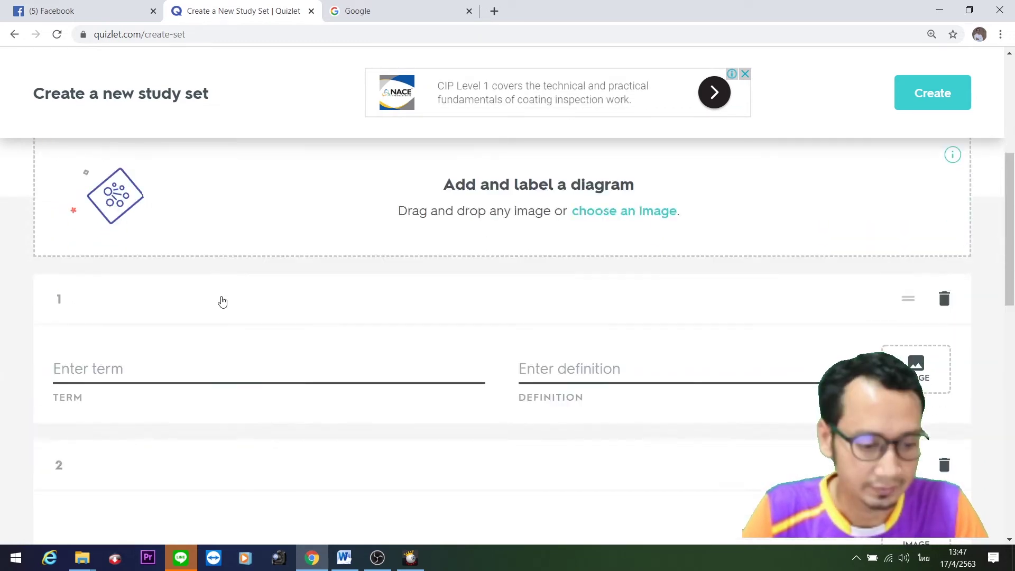
pyautogui.click(220, 294)
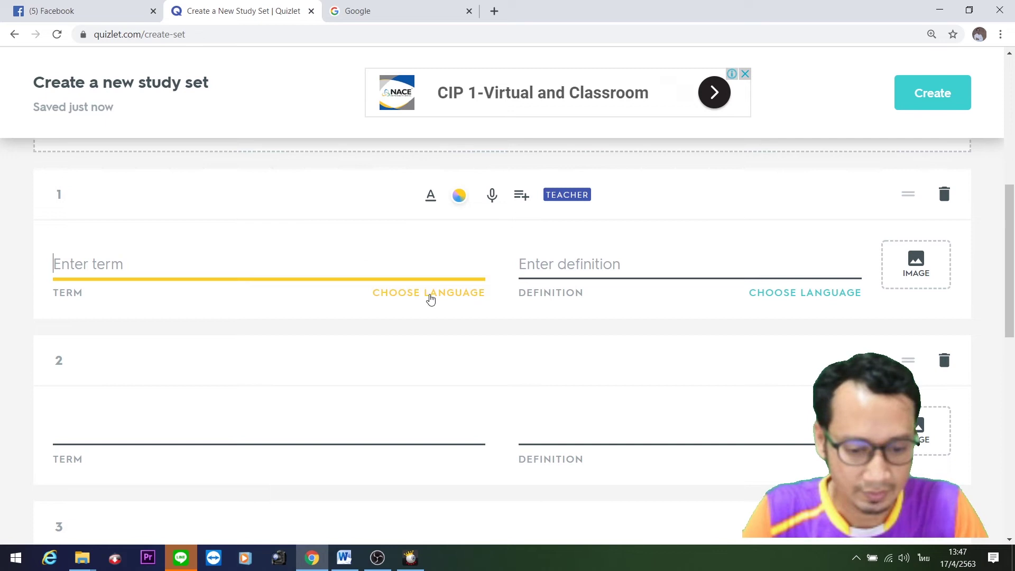
pyautogui.click(430, 297)
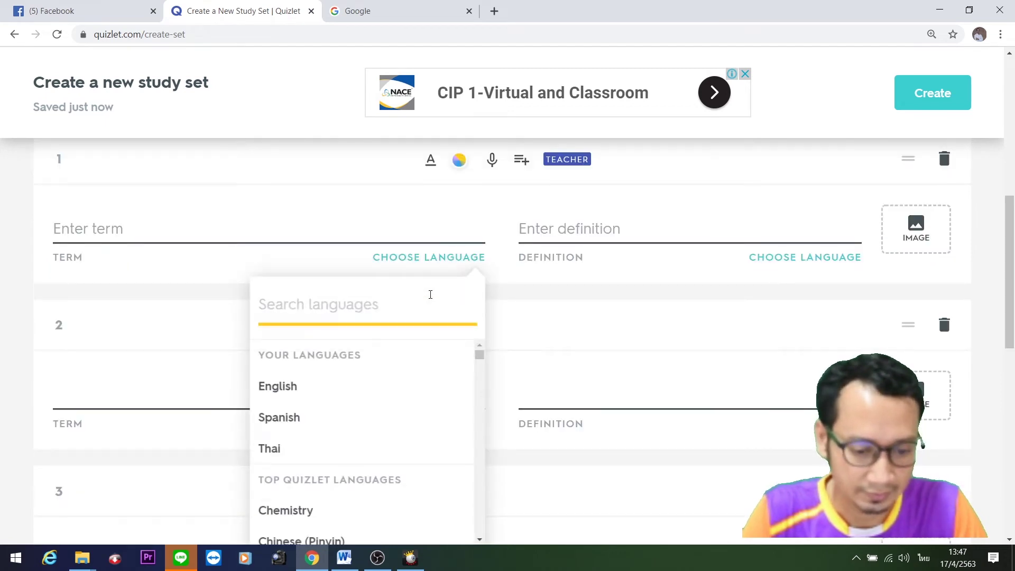
pyautogui.click(344, 391)
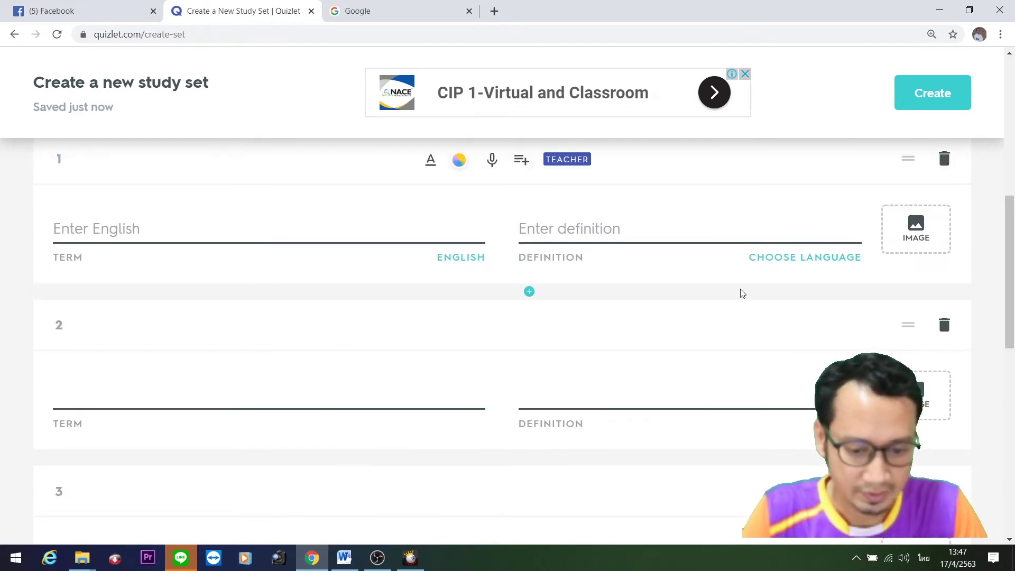
pyautogui.click(813, 264)
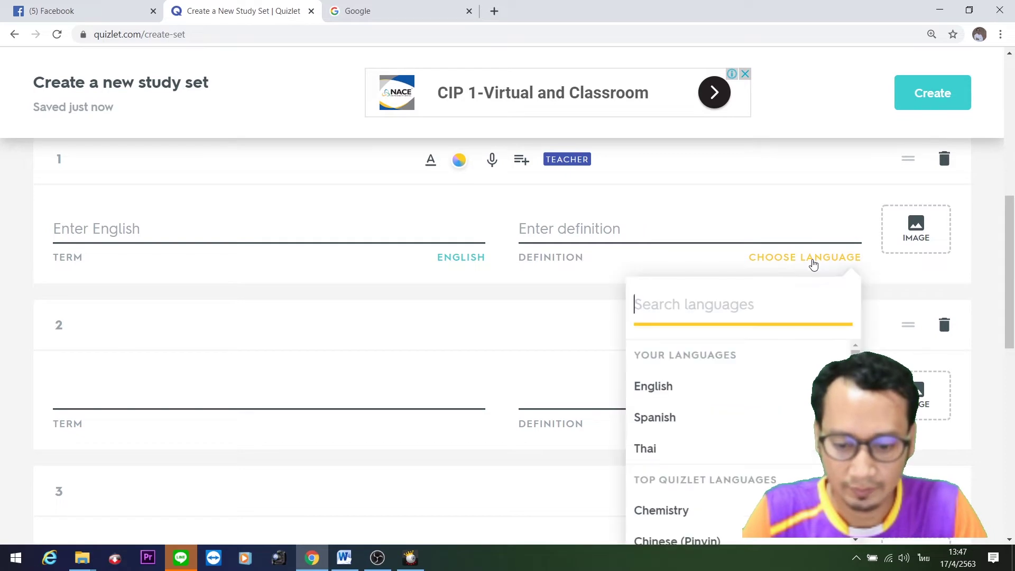
pyautogui.click(671, 455)
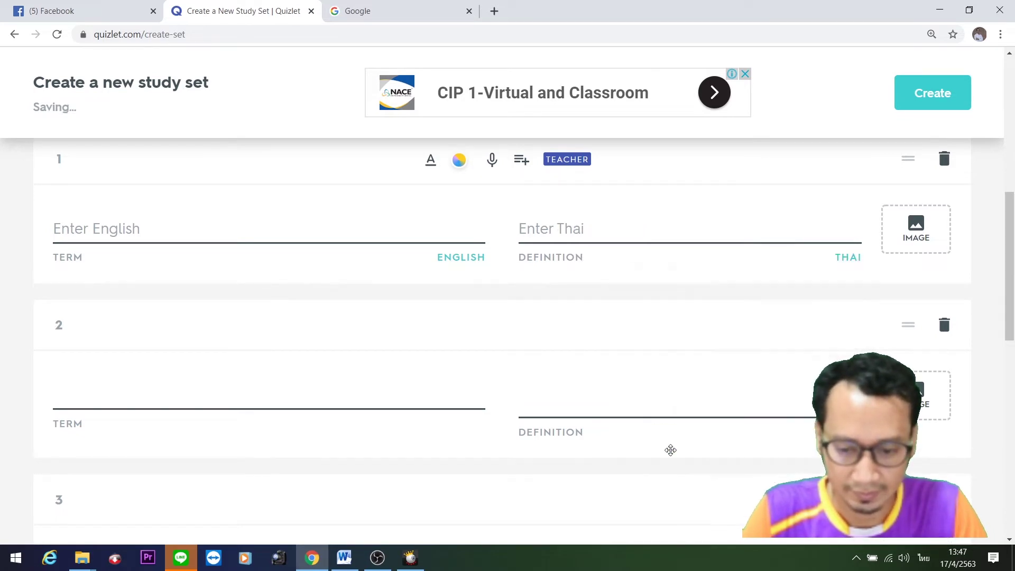
# Fill the first card with the term "water" and the suggested Thai definition "น้ำ".
pyautogui.click(272, 227)
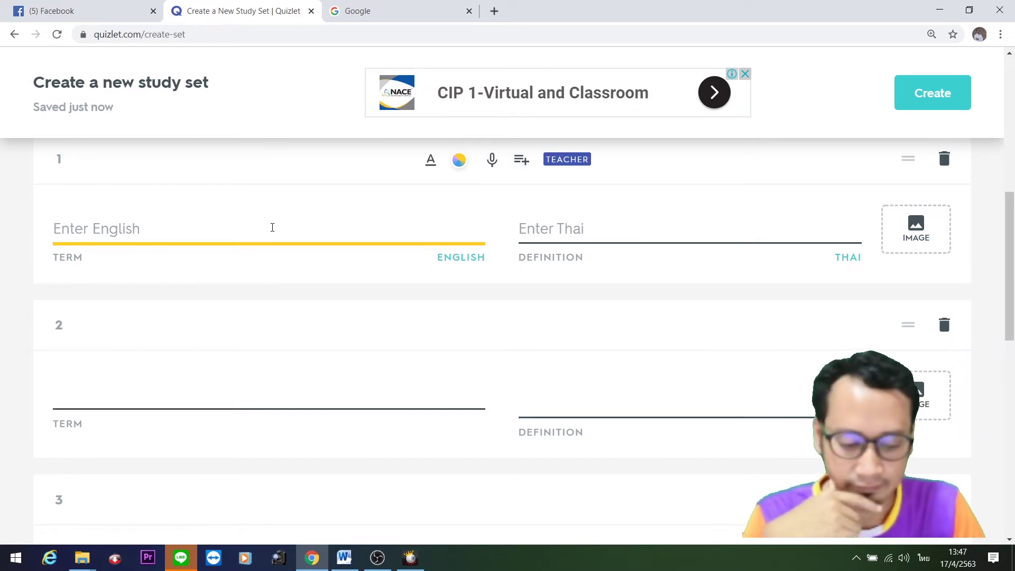
pyautogui.write('water')
pyautogui.press('Tab')
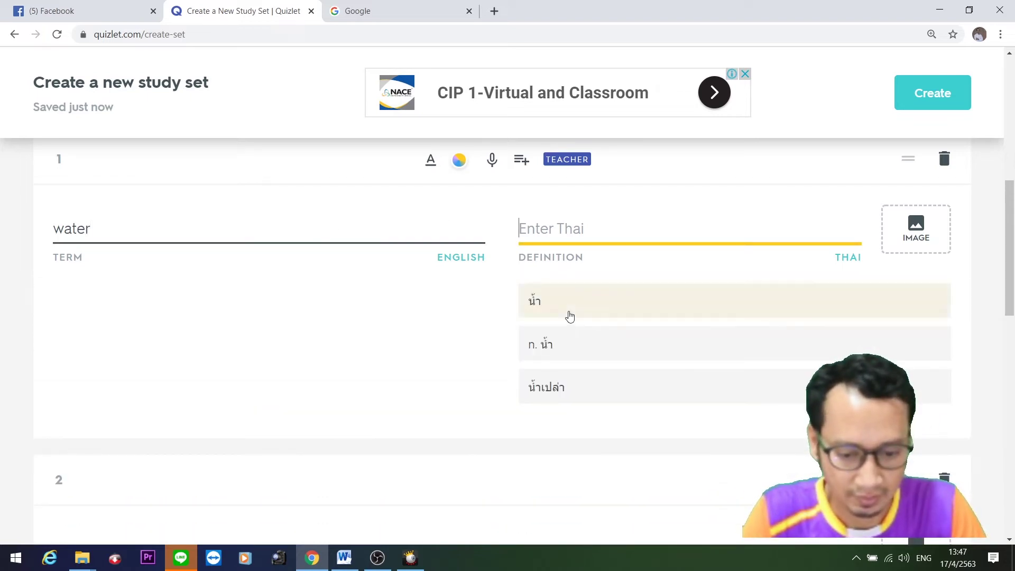
pyautogui.click(569, 316)
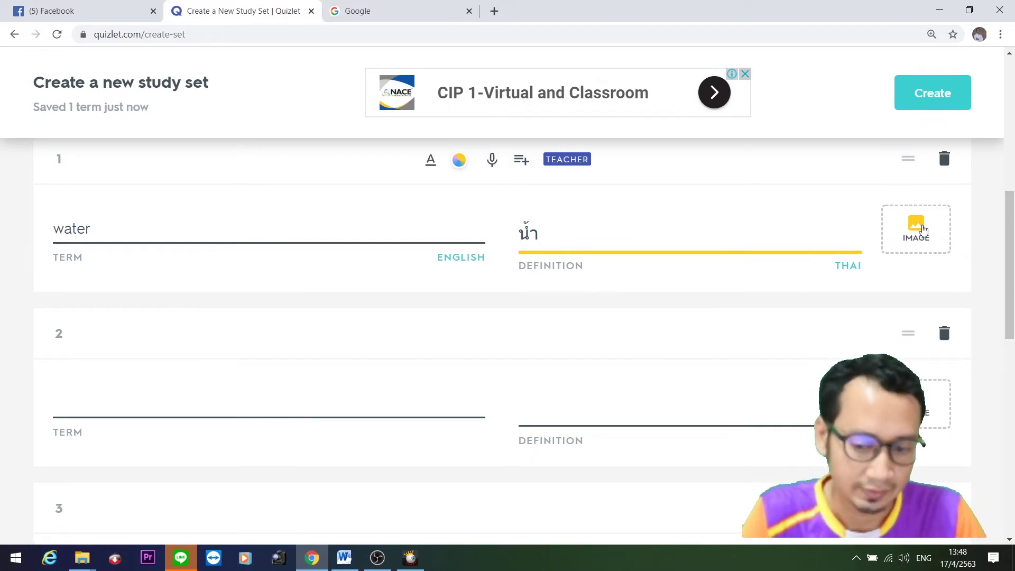
# Open the image suggestions for the water card and browse through them.
pyautogui.click(922, 231)
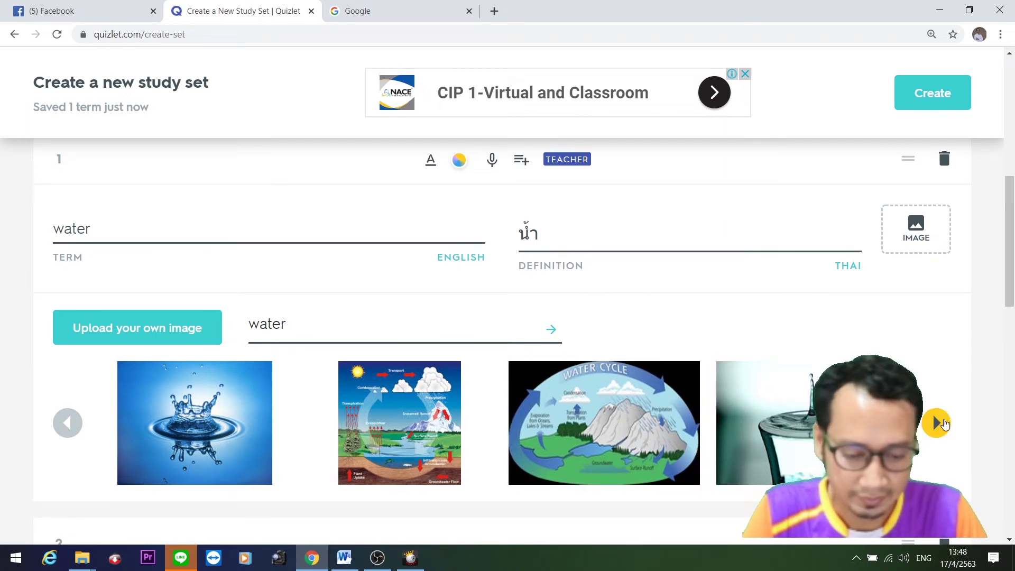
pyautogui.click(937, 423)
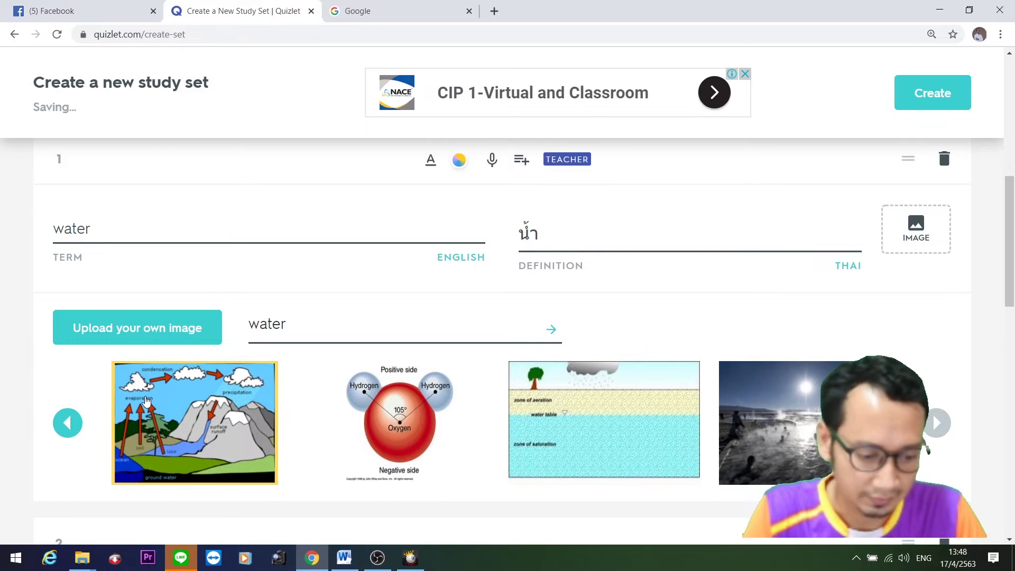
pyautogui.click(66, 422)
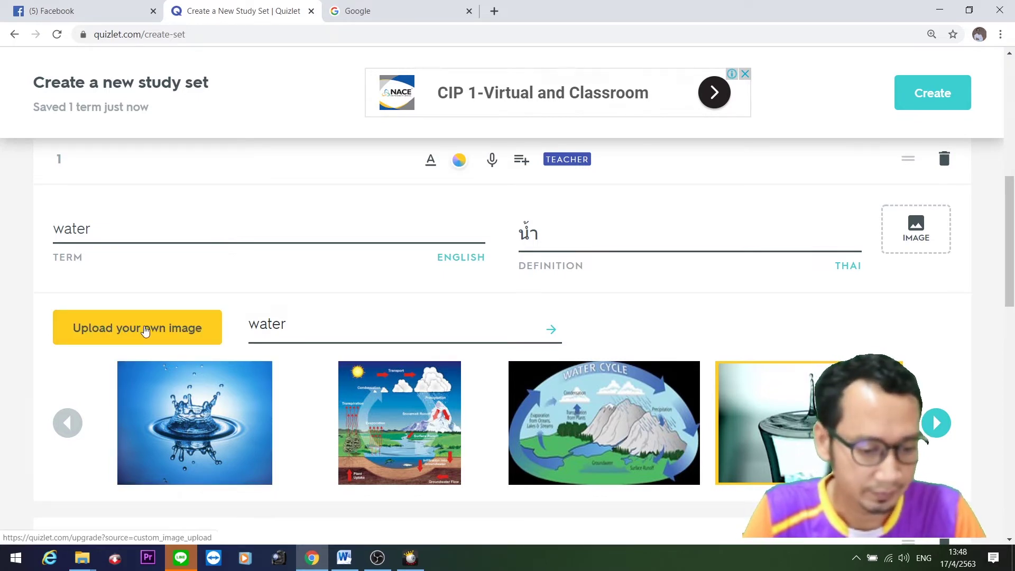
# Check the option for uploading an own image, review its Quizlet Teacher upgrade page and close that page.
pyautogui.click(145, 330)
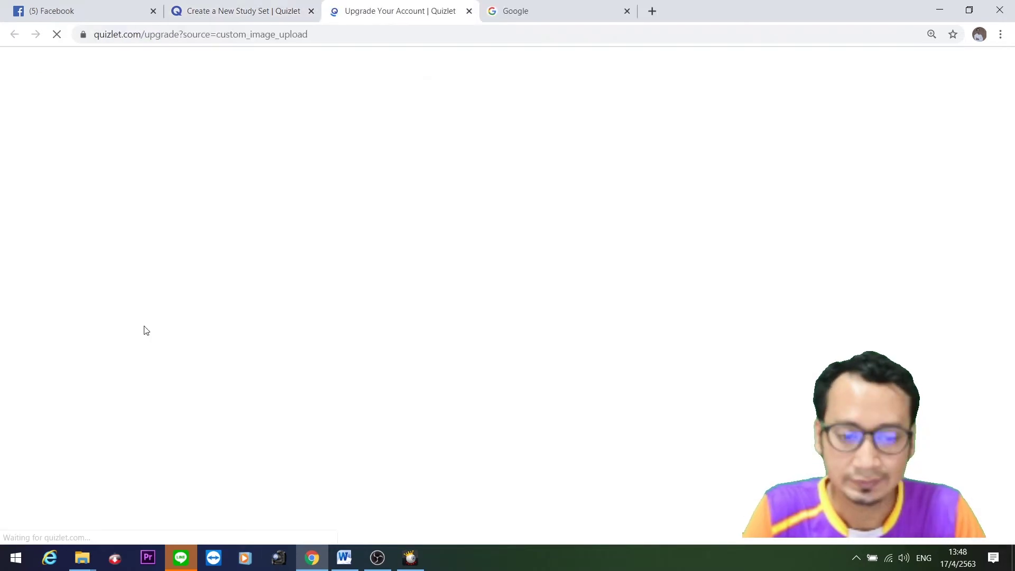
pyautogui.scroll(-2, 481, 228)
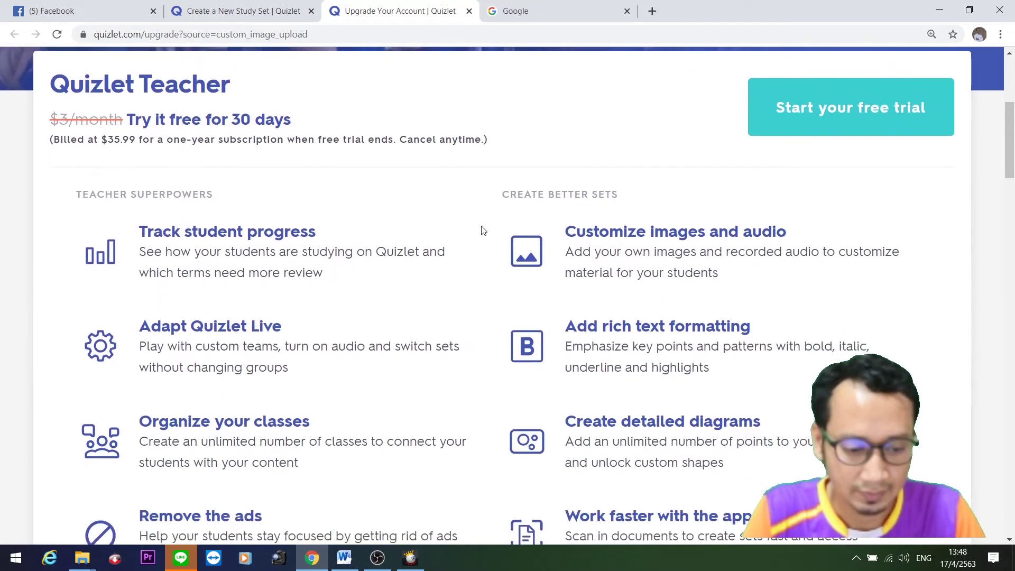
pyautogui.scroll(5, 481, 227)
pyautogui.scroll(-3, 482, 225)
pyautogui.scroll(3, 480, 224)
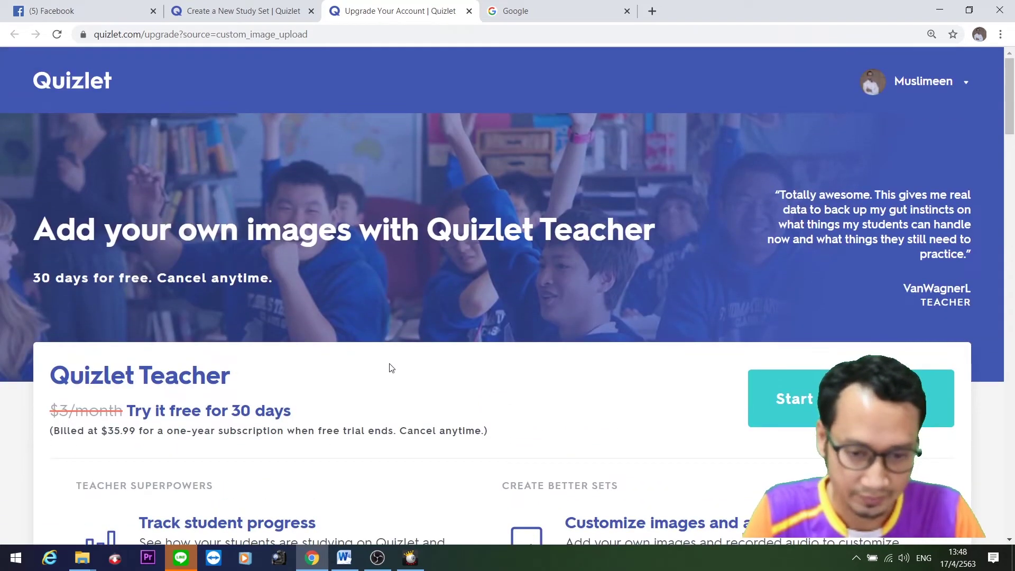
pyautogui.click(468, 11)
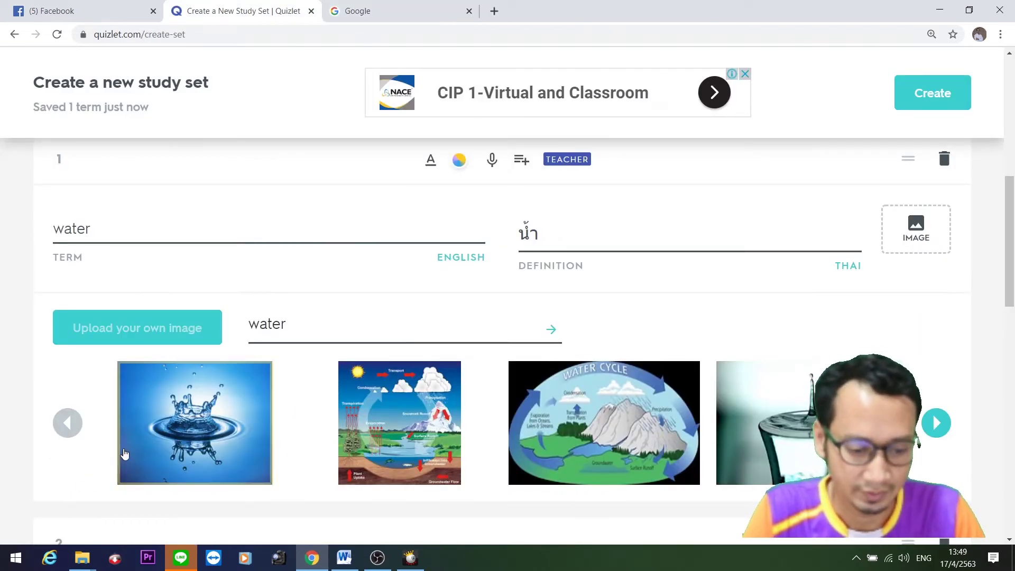
# Add the blue water-splash picture to the water card and keep "น้ำ" as its definition.
pyautogui.click(219, 411)
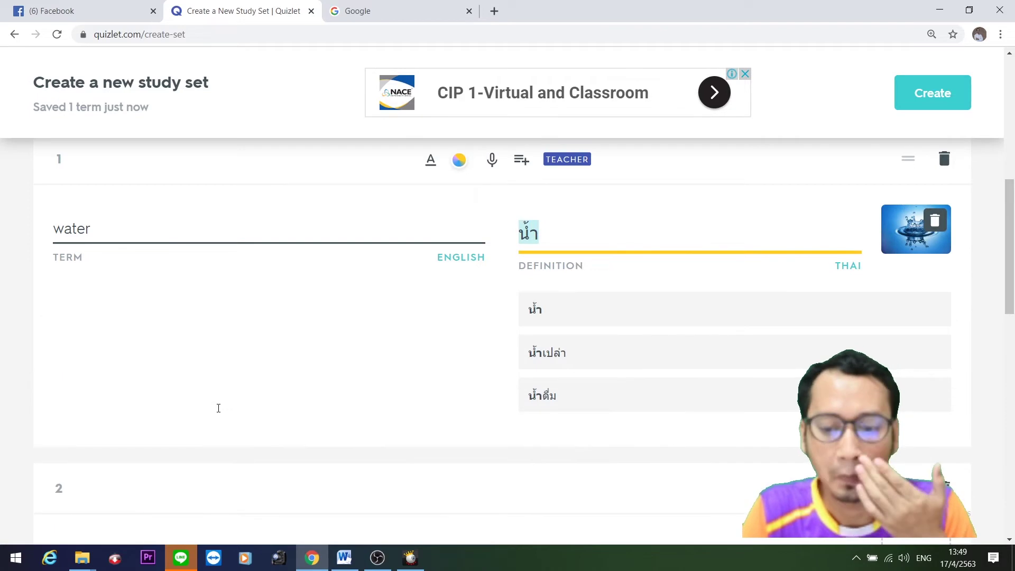
pyautogui.click(579, 310)
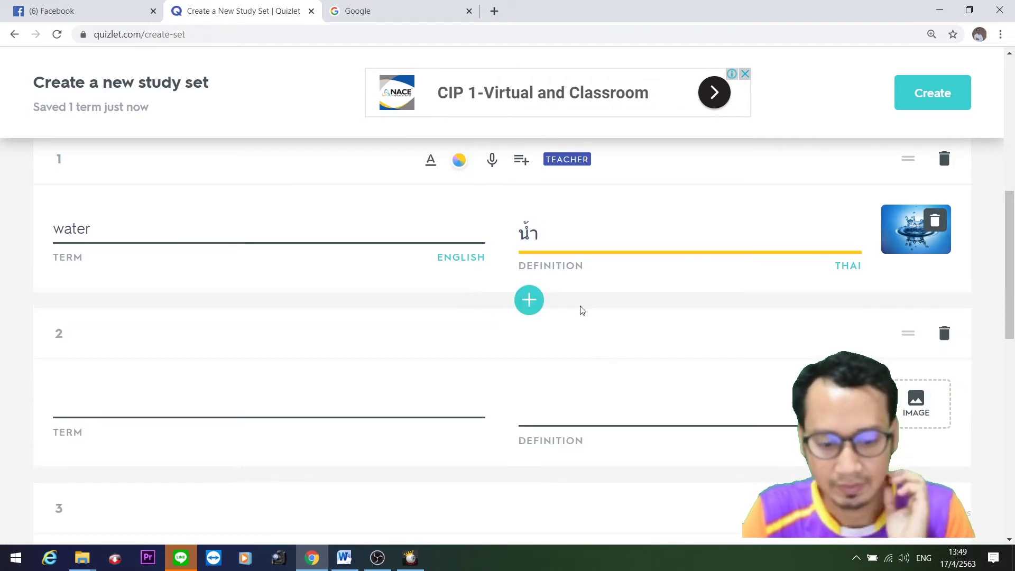
# Fill the second card with the term "coffee" and the suggested Thai definition "กาแฟ".
pyautogui.click(205, 408)
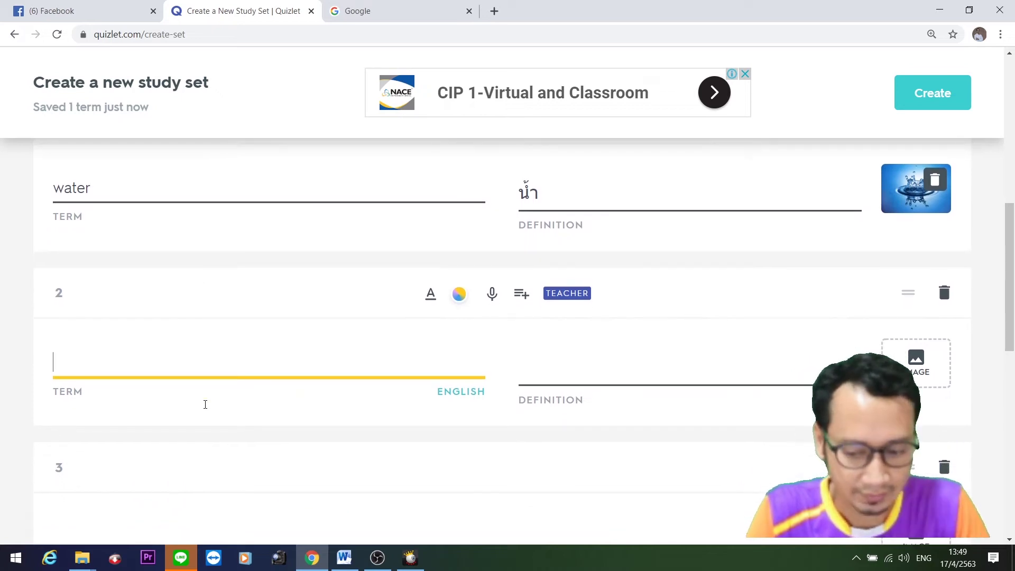
pyautogui.write('coff')
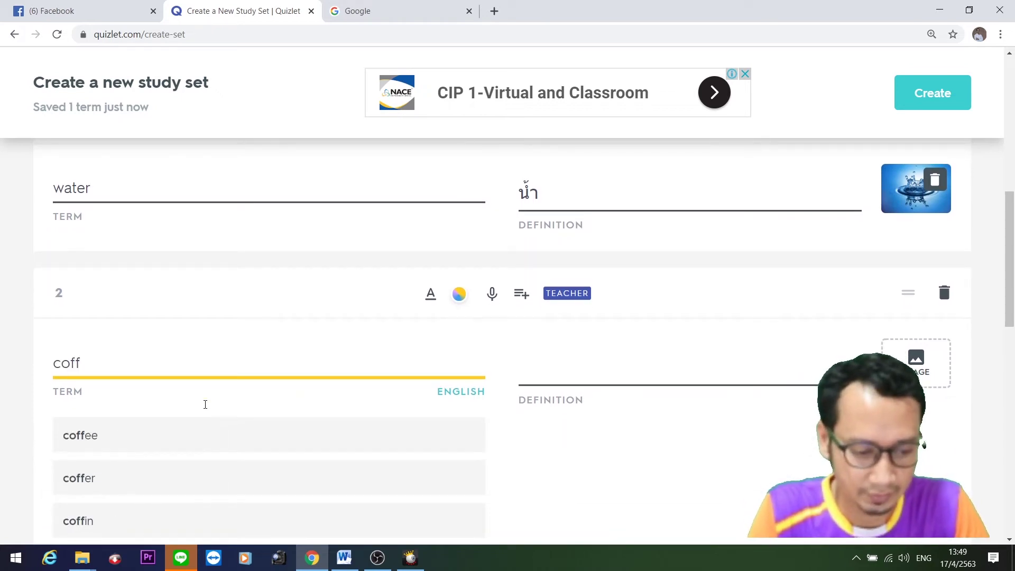
pyautogui.write('ee')
pyautogui.click(201, 436)
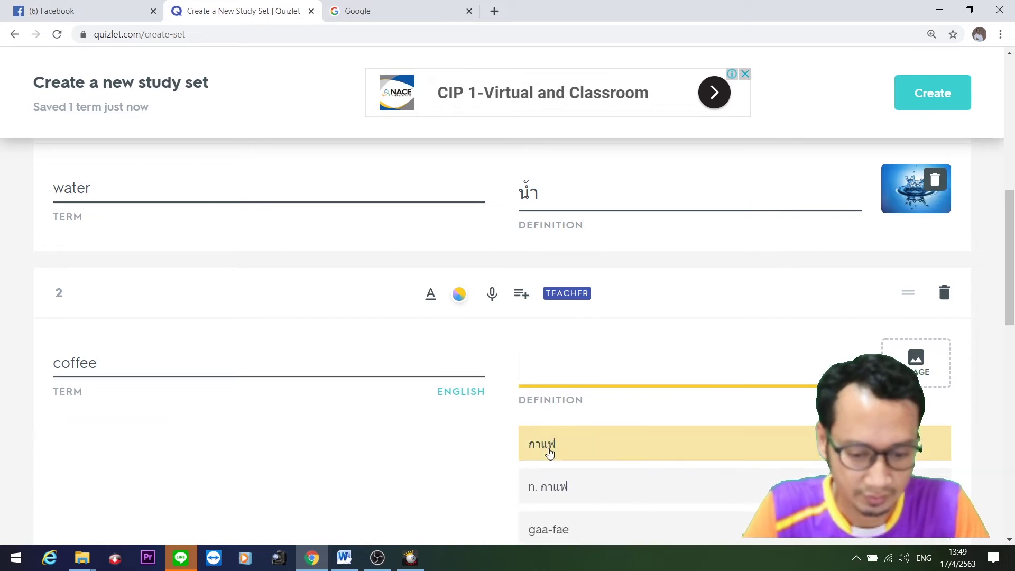
pyautogui.click(550, 445)
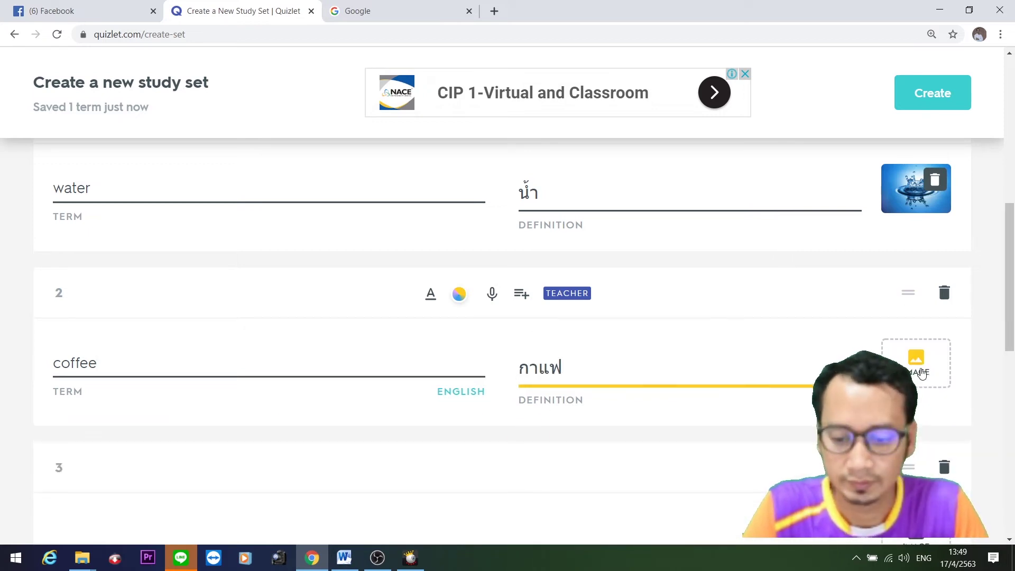
# Add the suggested picture of a coffee cup on coffee beans to the coffee card.
pyautogui.click(919, 370)
pyautogui.scroll(-3, 522, 367)
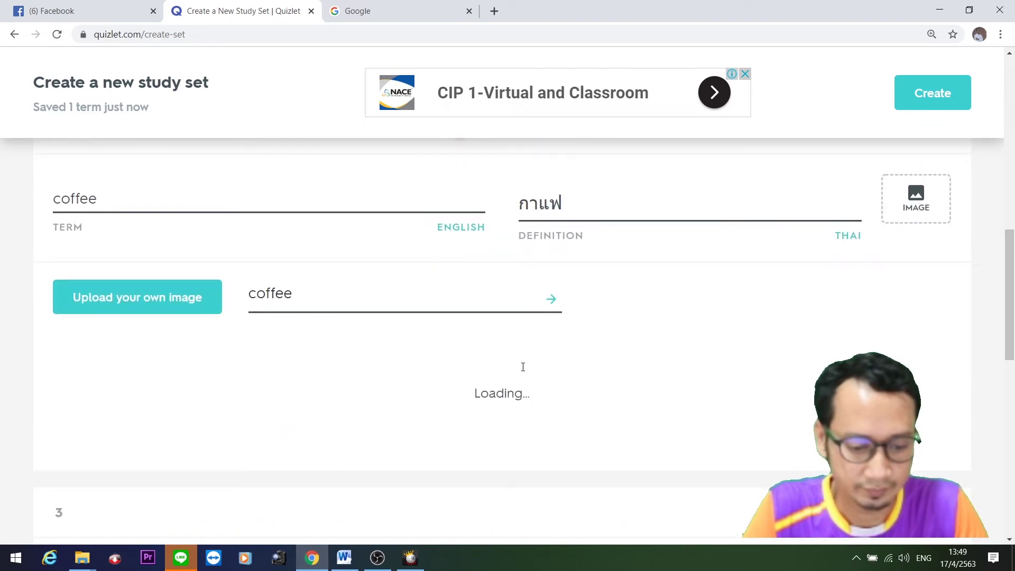
pyautogui.click(196, 396)
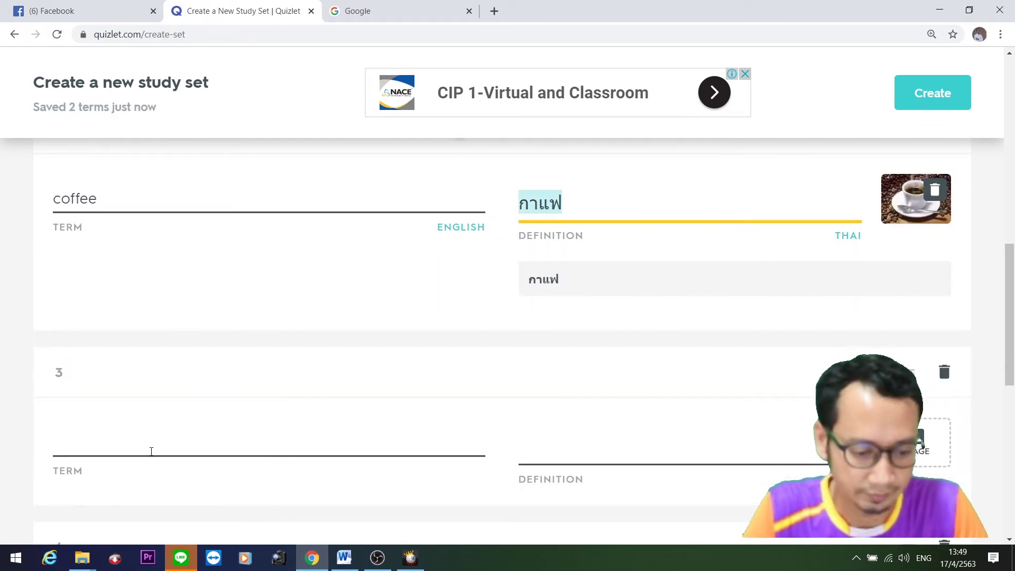
# Fill the third card with the term "powder" and the suggested Thai definition "แป้ง".
pyautogui.click(150, 451)
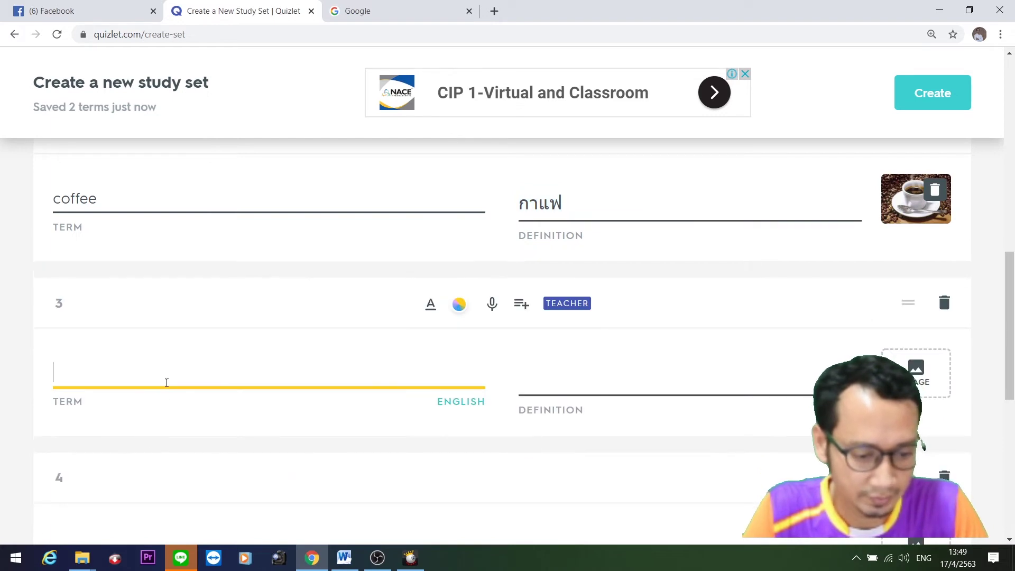
pyautogui.write('powder')
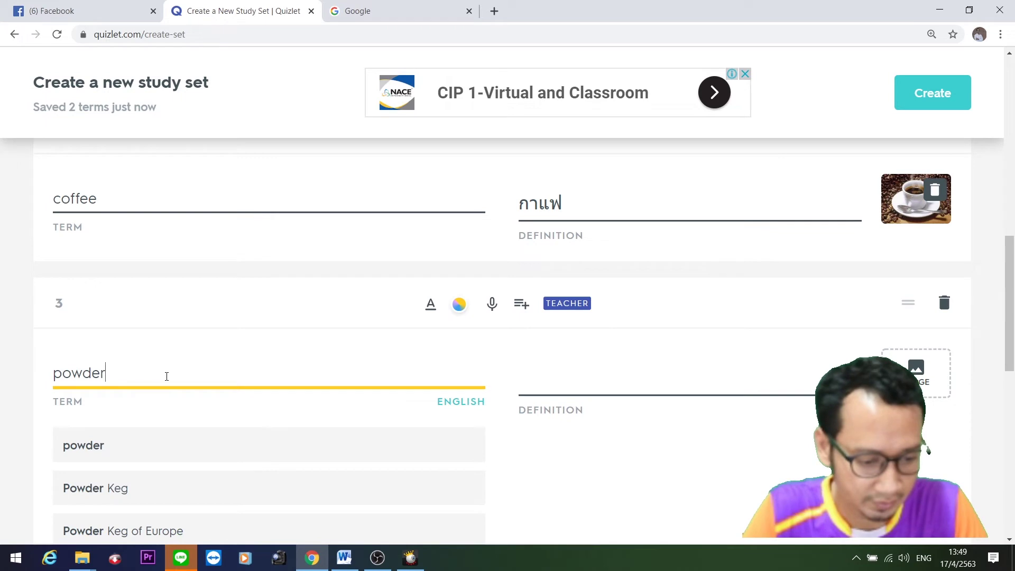
pyautogui.press('Tab')
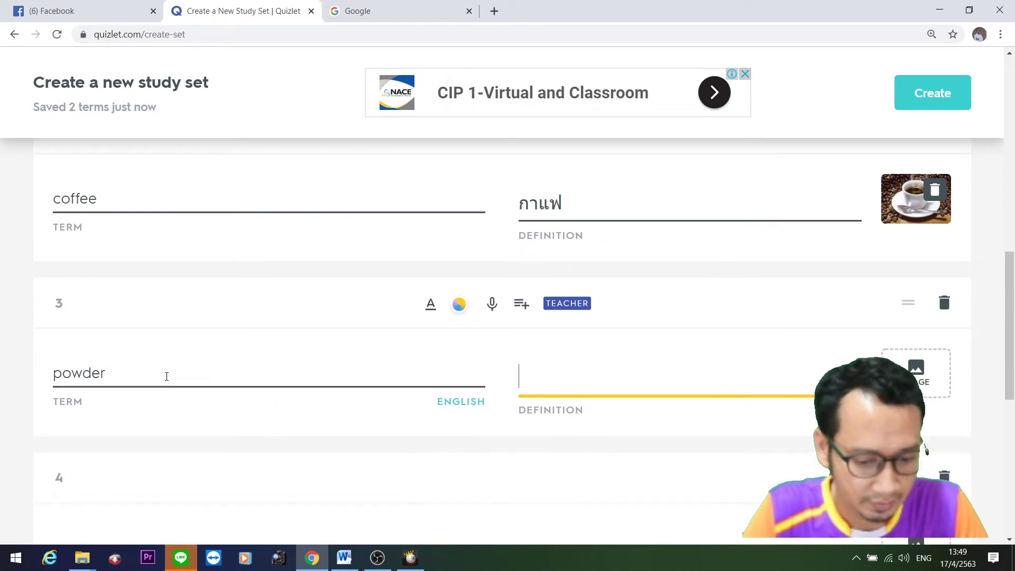
pyautogui.click(537, 455)
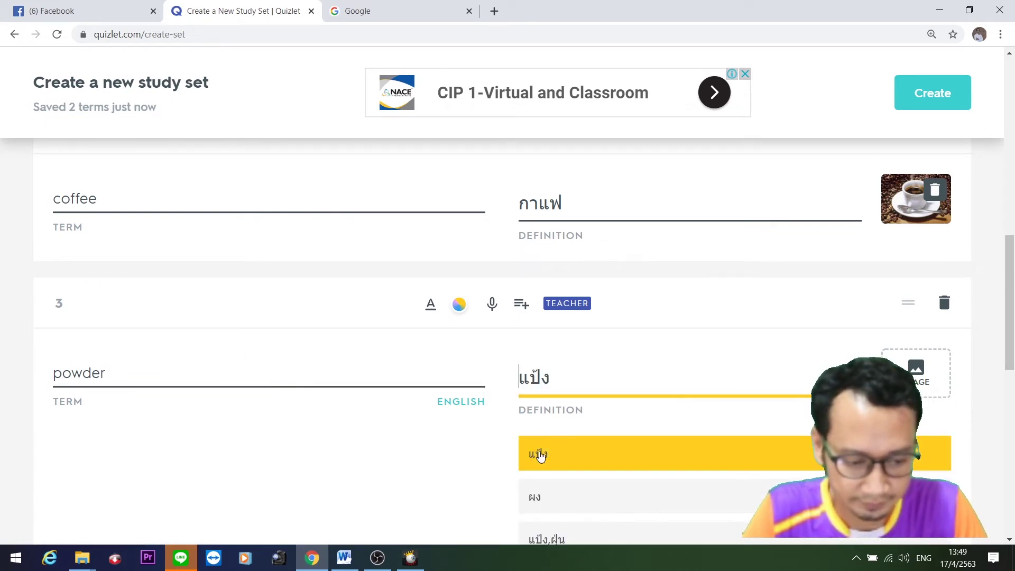
# Add the suggested picture of yellow powder to the powder card and keep "แป้ง" as its definition.
pyautogui.click(935, 415)
pyautogui.click(935, 416)
pyautogui.click(239, 419)
pyautogui.click(65, 415)
pyautogui.click(64, 415)
pyautogui.click(228, 404)
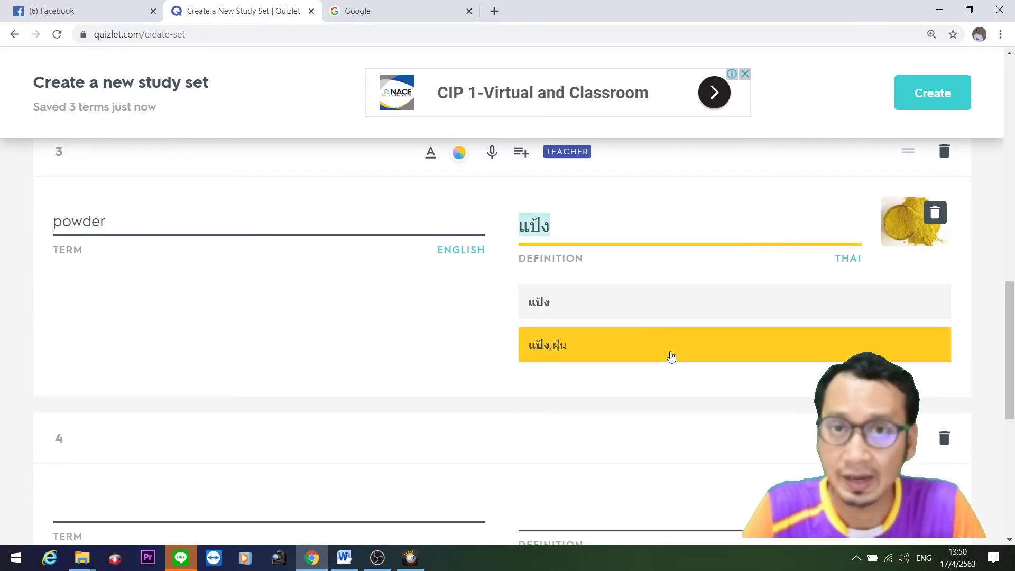
pyautogui.click(566, 311)
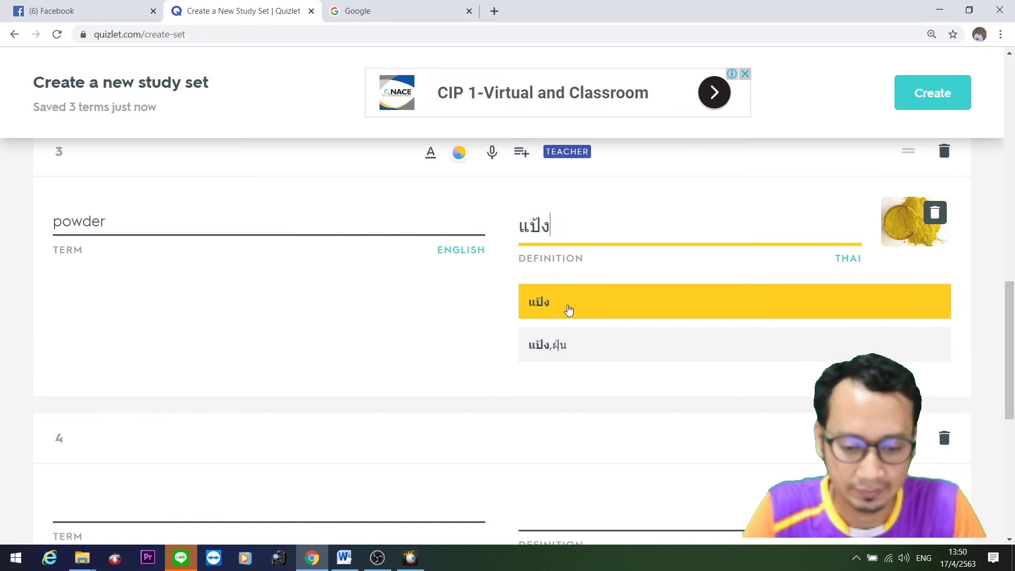
# Fill the fourth card with the term "salt" and the suggested Thai definition "เกลือ".
pyautogui.click(193, 400)
pyautogui.write('sal')
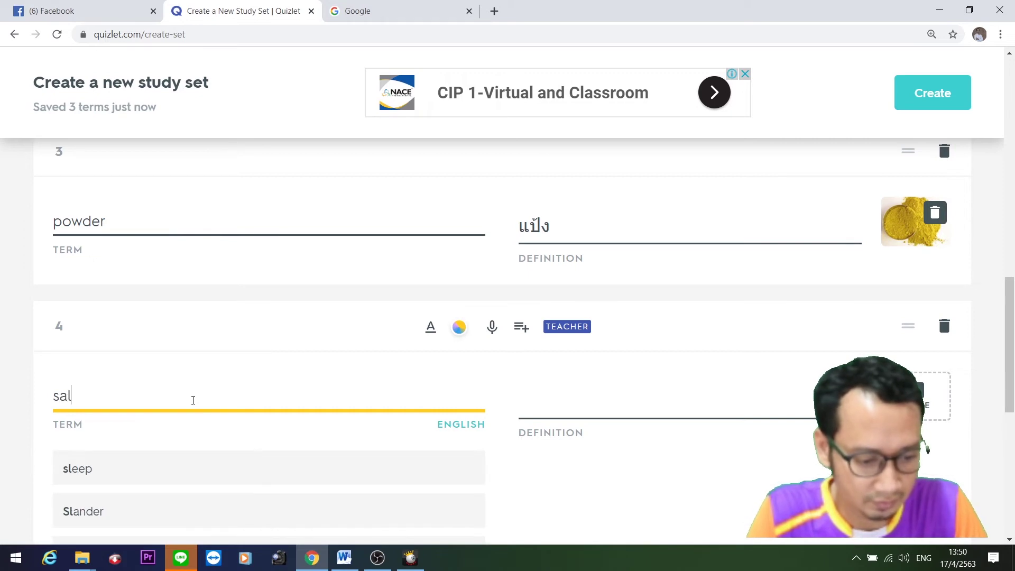
pyautogui.write('z')
pyautogui.press('Tab')
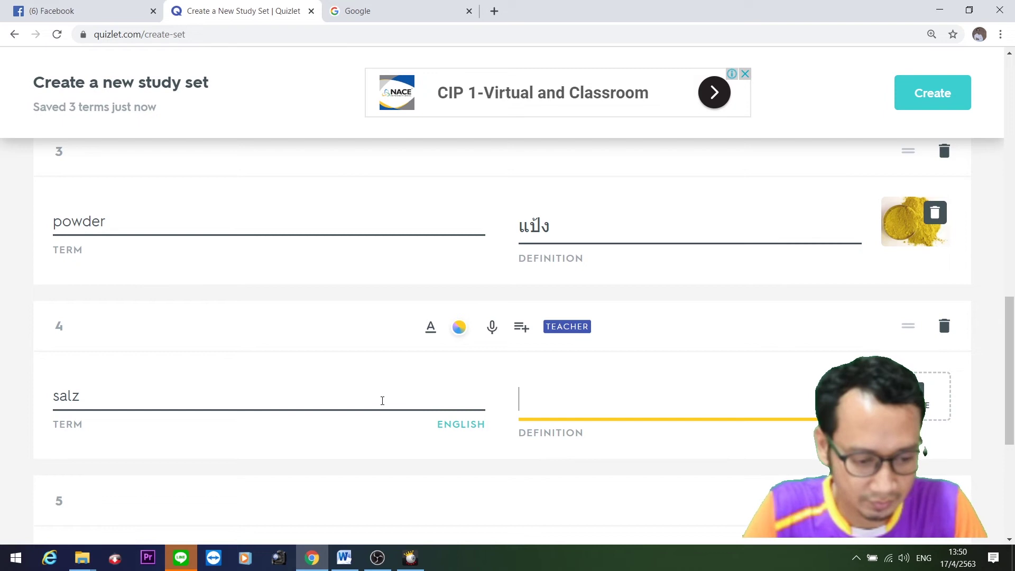
pyautogui.click(282, 399)
pyautogui.press('BackSpace')
pyautogui.write('t')
pyautogui.press('Tab')
pyautogui.click(582, 480)
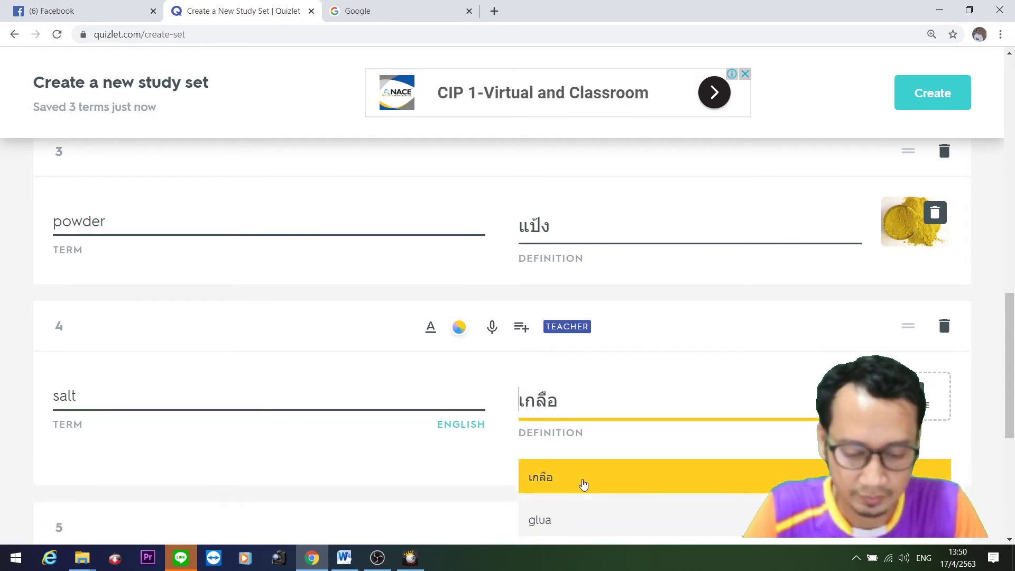
# Add the suggested picture of a salt shaker to the salt card and keep "เกลือ" as its definition.
pyautogui.click(916, 396)
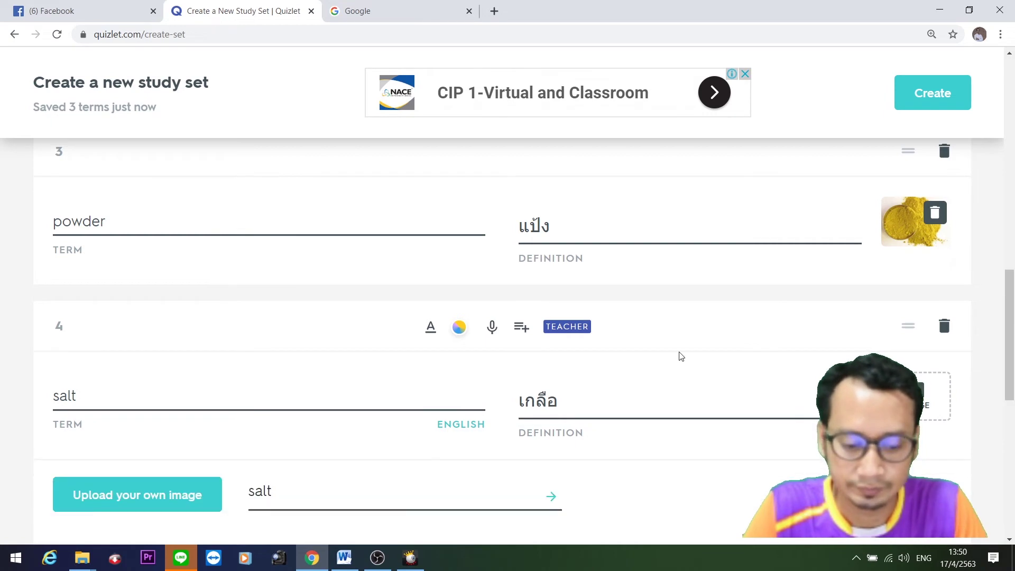
pyautogui.scroll(-3, 678, 353)
pyautogui.click(194, 407)
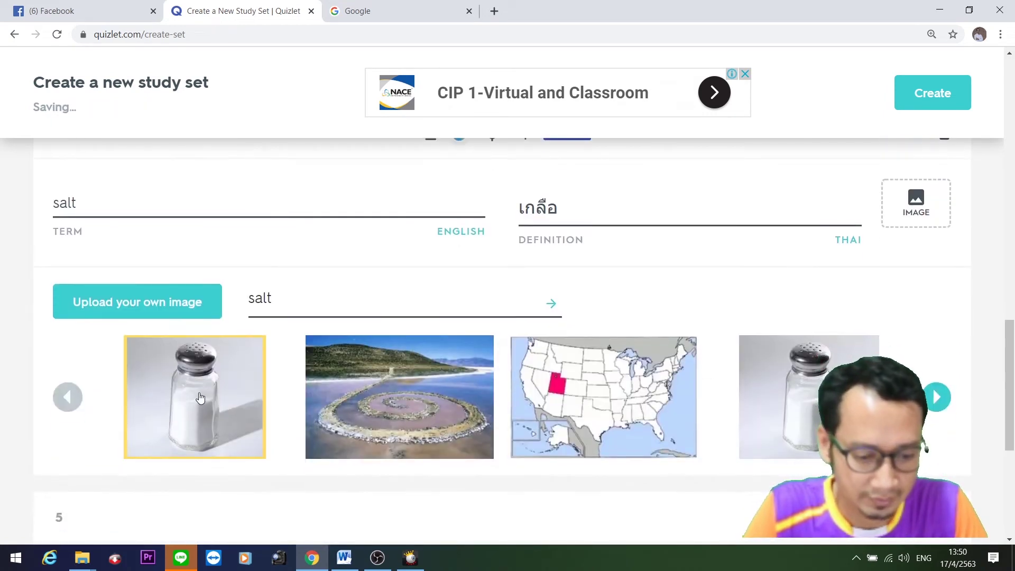
pyautogui.click(530, 286)
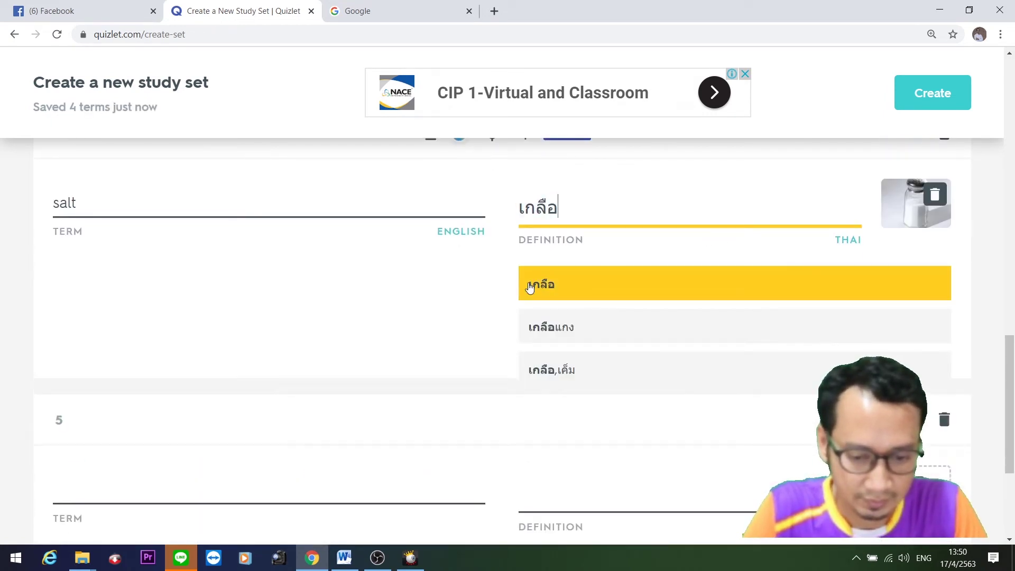
# Fill the fifth card with the term "sugar" and the suggested Thai definition "น้ำตาล".
pyautogui.click(209, 375)
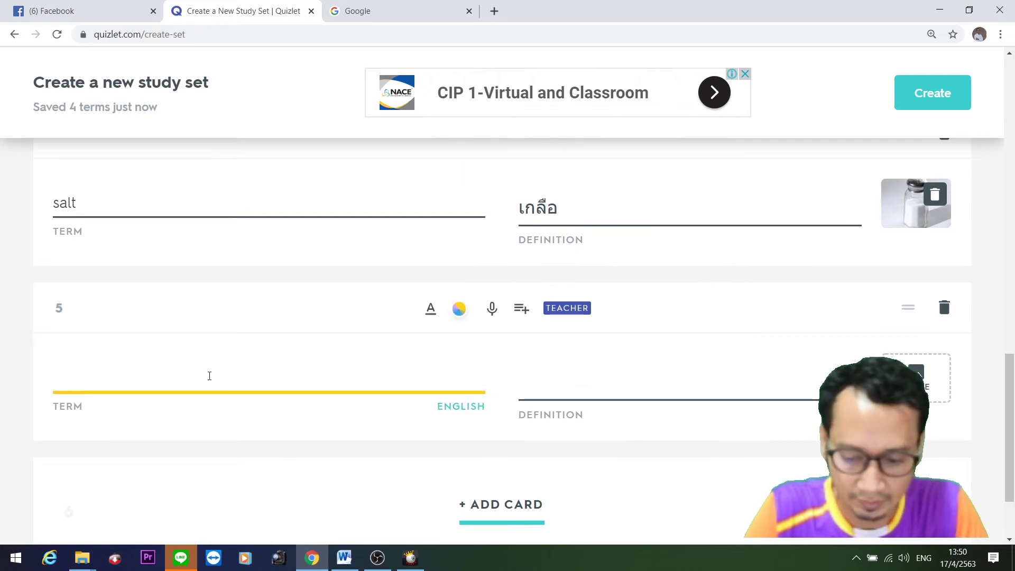
pyautogui.write('suga')
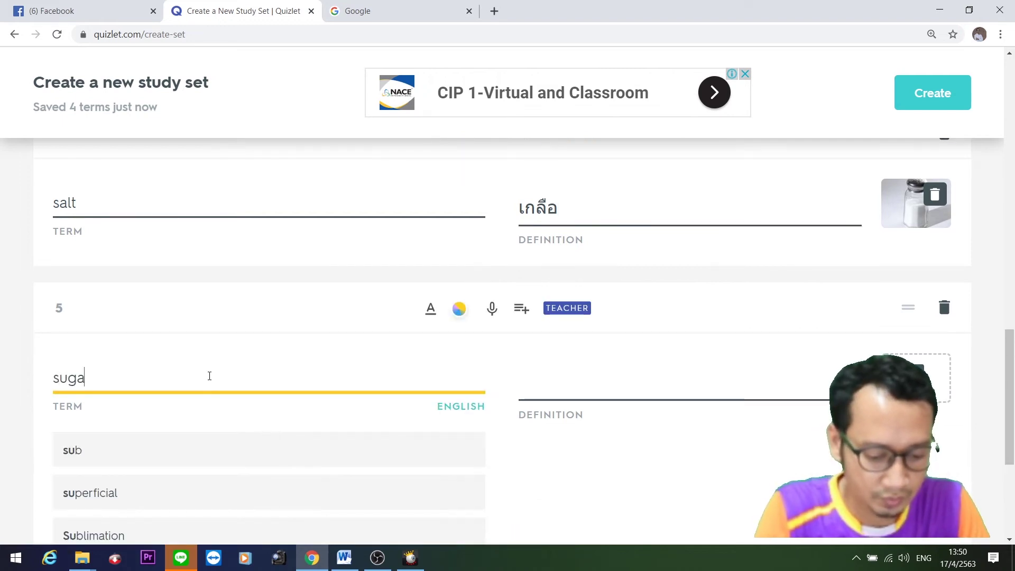
pyautogui.press('Tab')
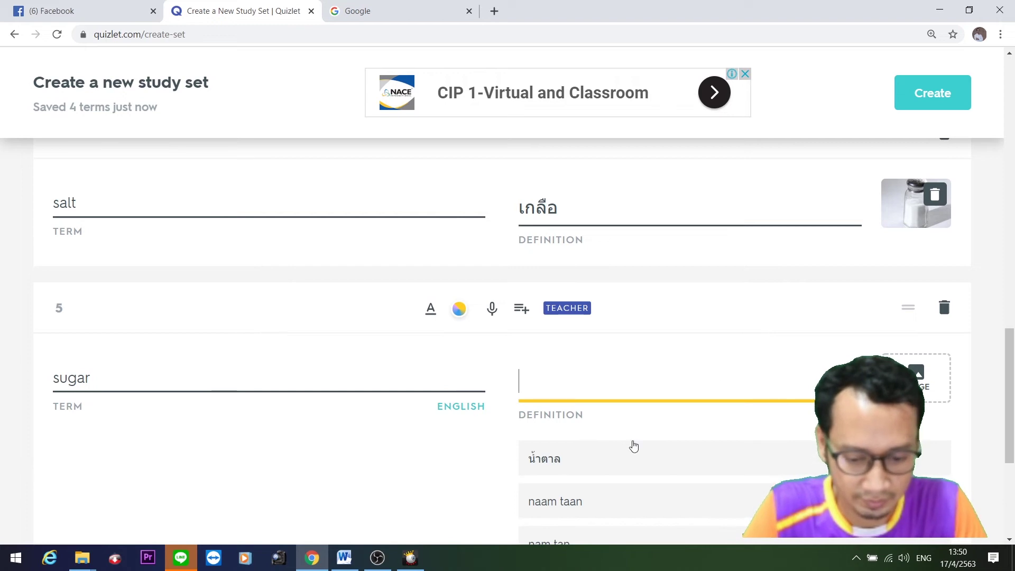
pyautogui.click(617, 453)
# Browse the suggested pictures for the sugar card and add the one of white sugar cubes.
pyautogui.click(916, 377)
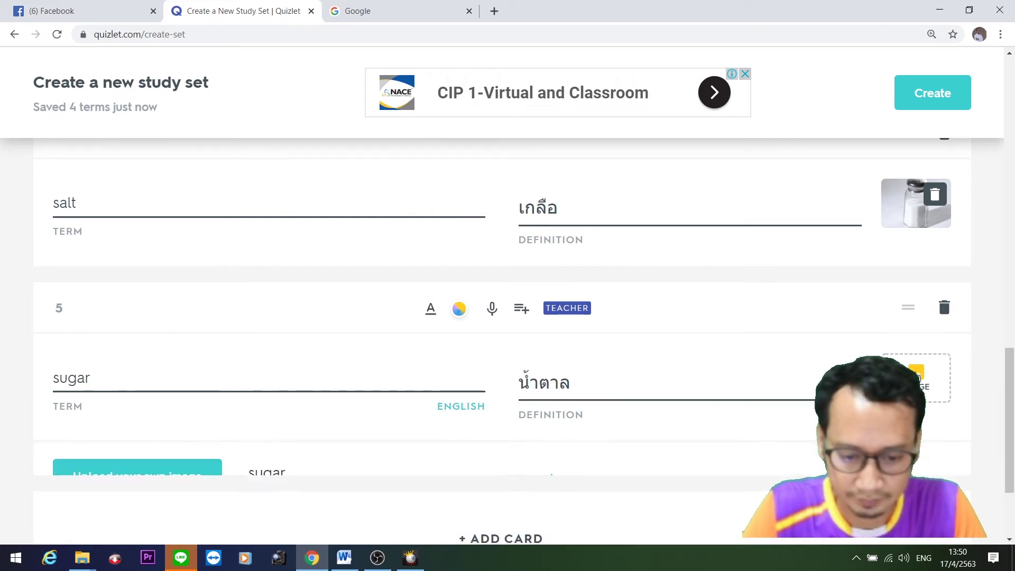
pyautogui.scroll(-3, 577, 315)
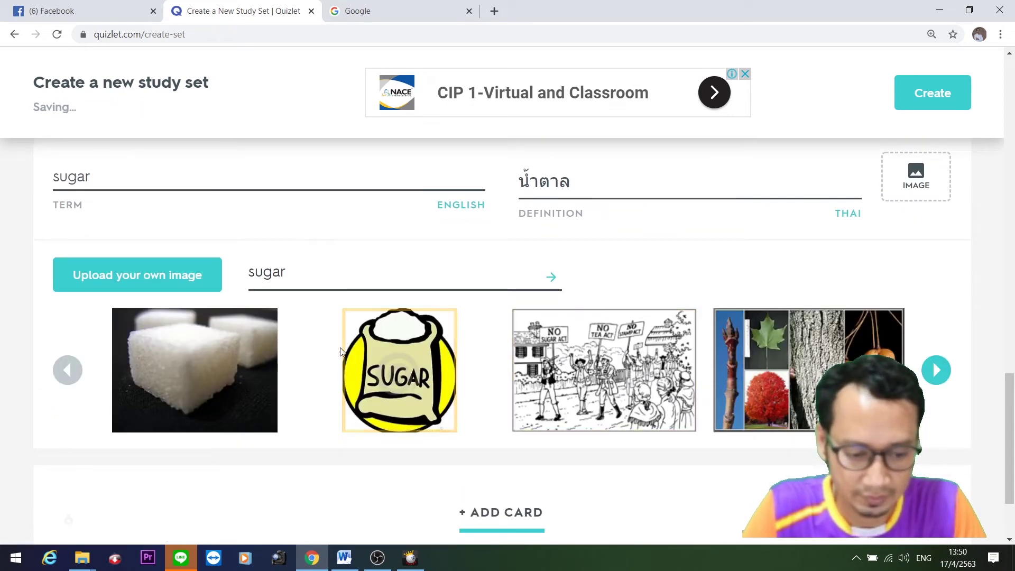
pyautogui.click(69, 373)
pyautogui.click(71, 374)
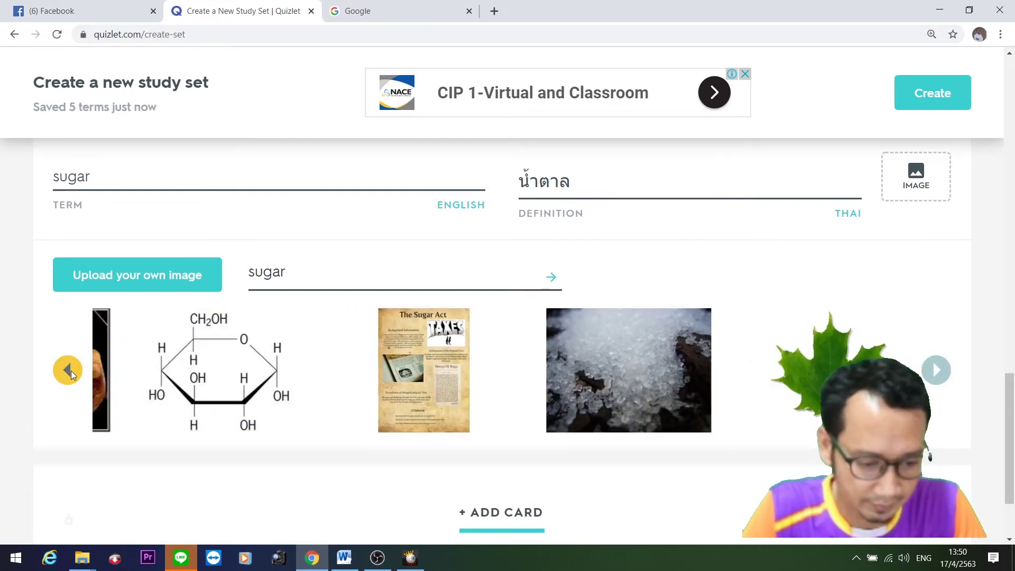
pyautogui.click(199, 385)
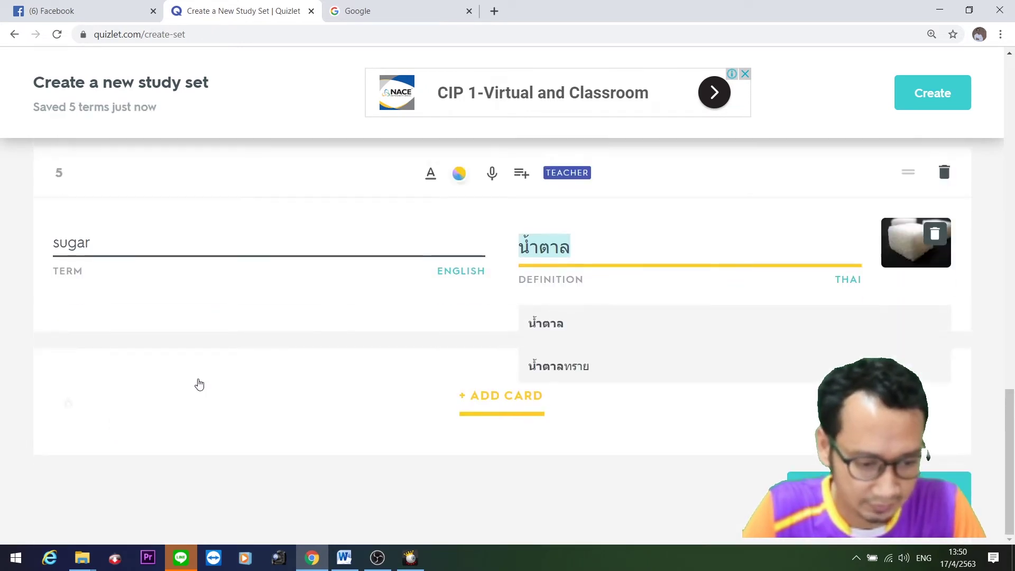
pyautogui.click(634, 257)
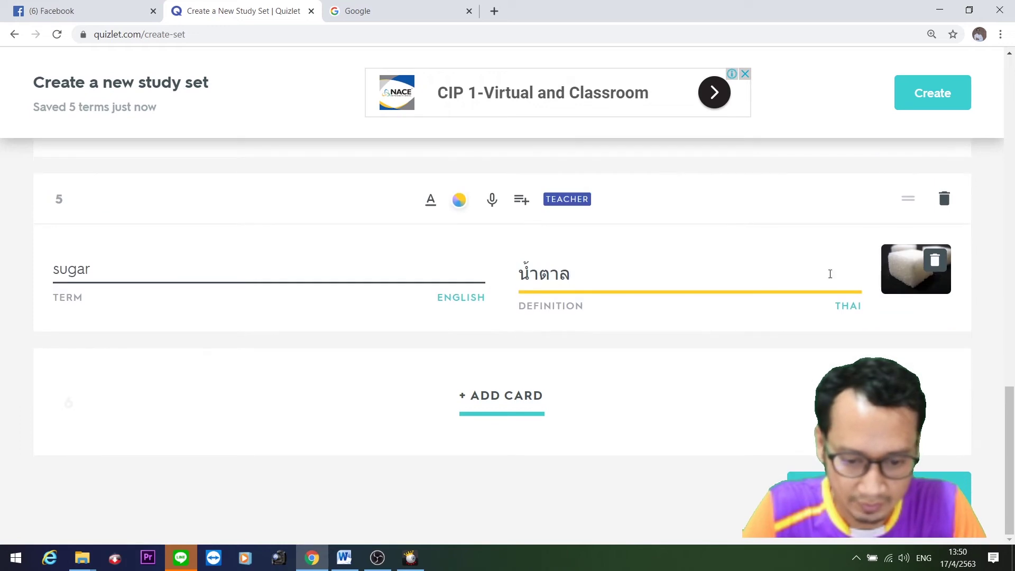
# Replace the sugar card's picture with the suggested one of loose white crystals on a dark background.
pyautogui.click(935, 265)
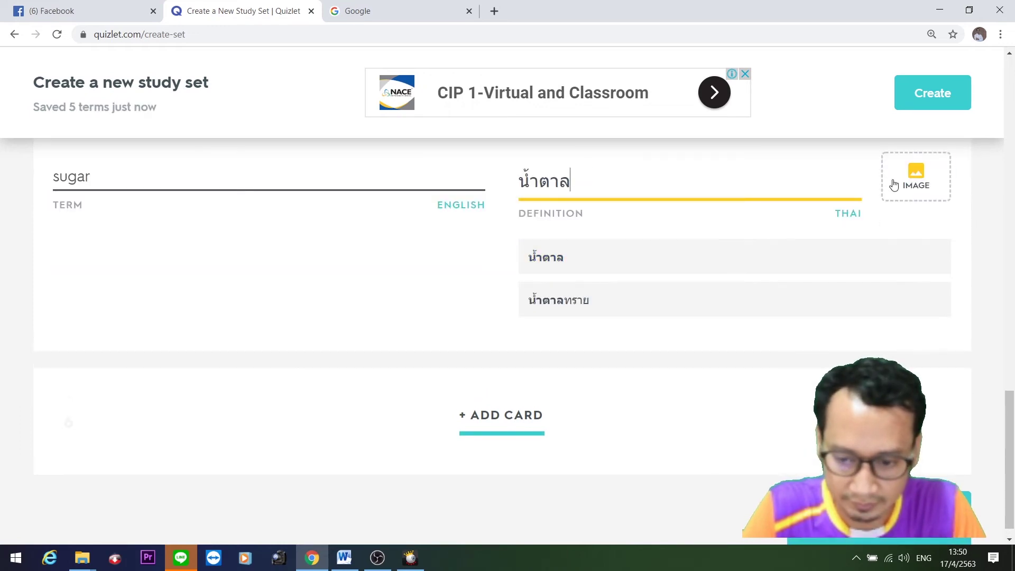
pyautogui.click(898, 185)
pyautogui.click(912, 284)
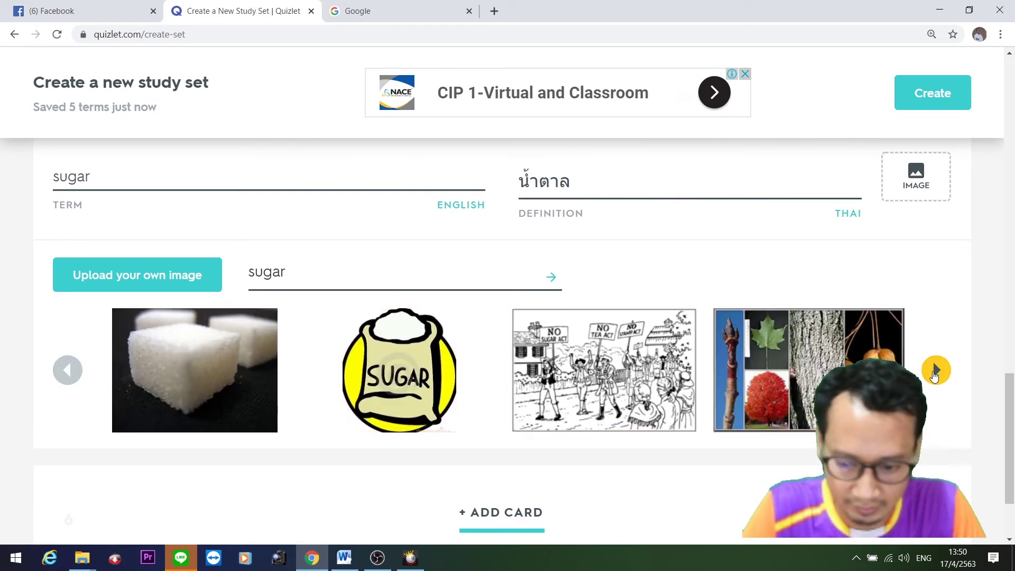
pyautogui.click(936, 370)
pyautogui.click(936, 370)
pyautogui.click(620, 376)
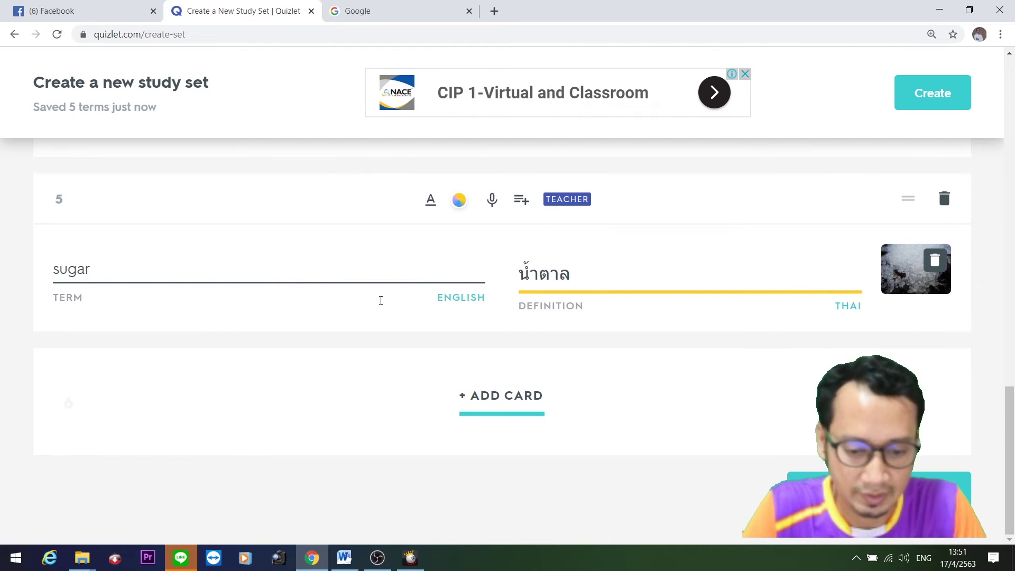
pyautogui.scroll(6, 304, 301)
pyautogui.scroll(4, 303, 302)
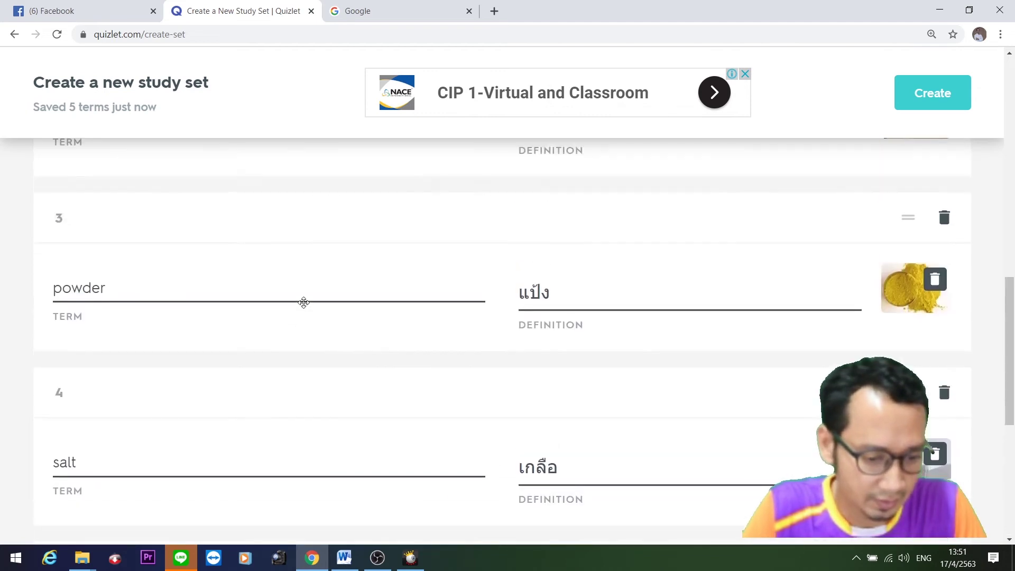
pyautogui.scroll(-6, 303, 302)
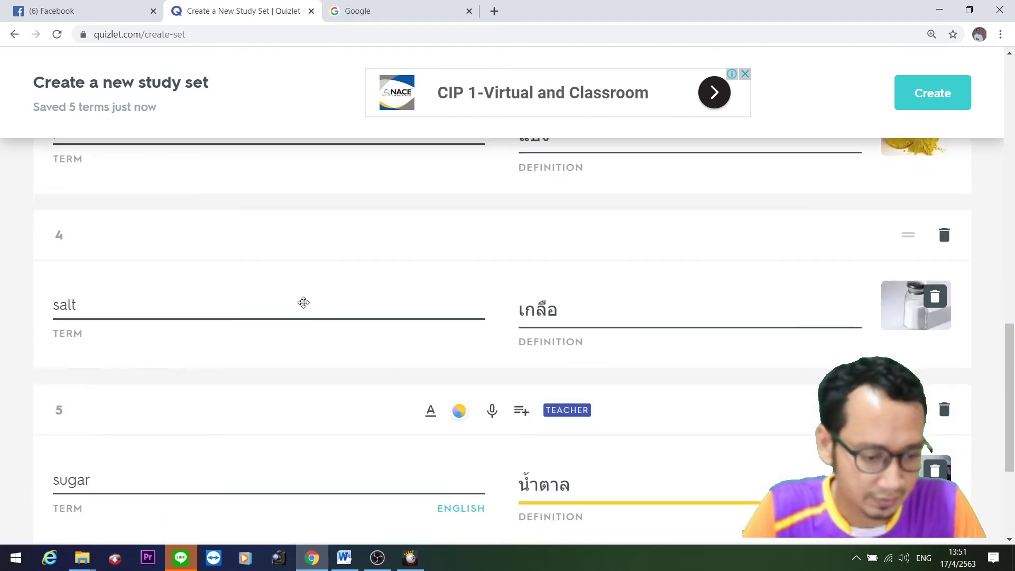
pyautogui.scroll(-4, 303, 302)
pyautogui.scroll(3, 303, 302)
pyautogui.scroll(-3, 305, 303)
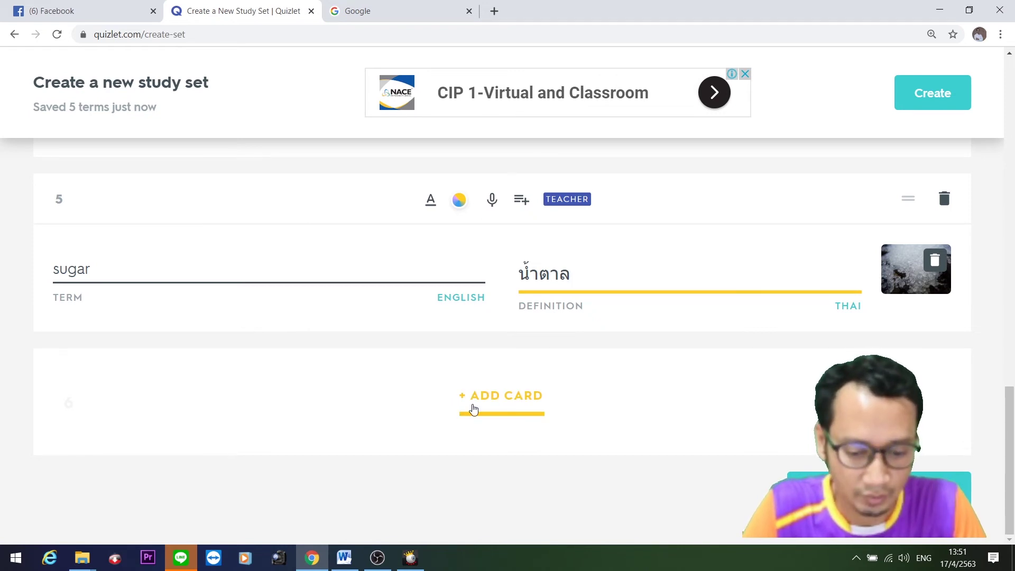
# Add a sixth card with the term "yogurt" and the suggested Thai definition "โยเกิร์ท".
pyautogui.click(504, 400)
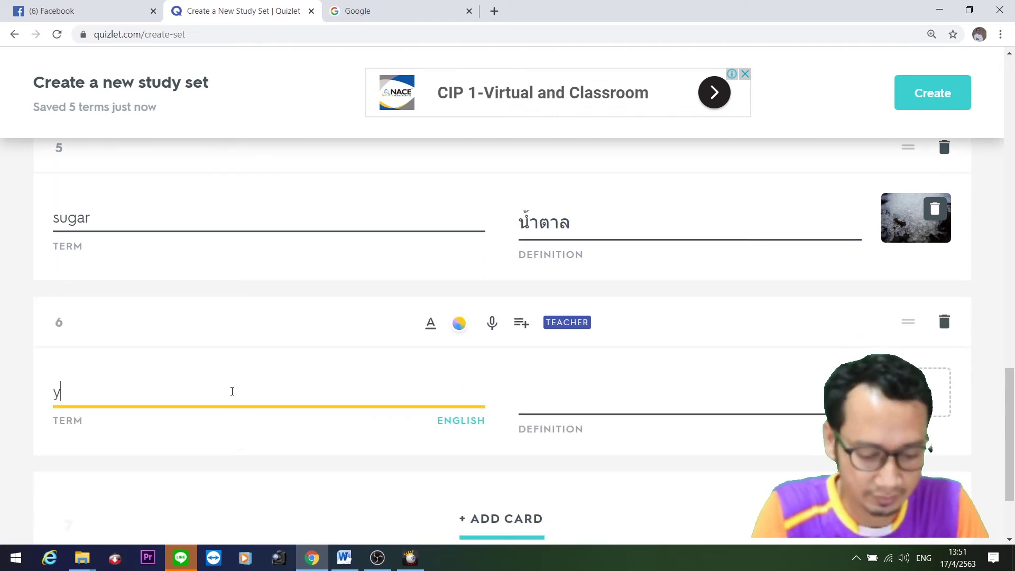
pyautogui.write('yogurt')
pyautogui.press('Tab')
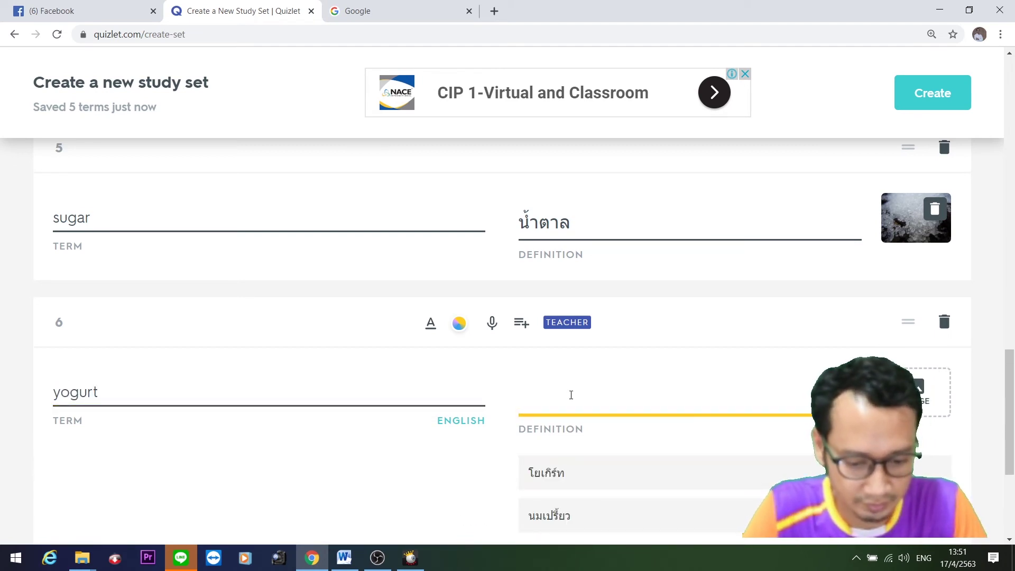
pyautogui.click(559, 473)
# Add the suggested picture of a glass of pink yogurt to the yogurt card.
pyautogui.click(916, 392)
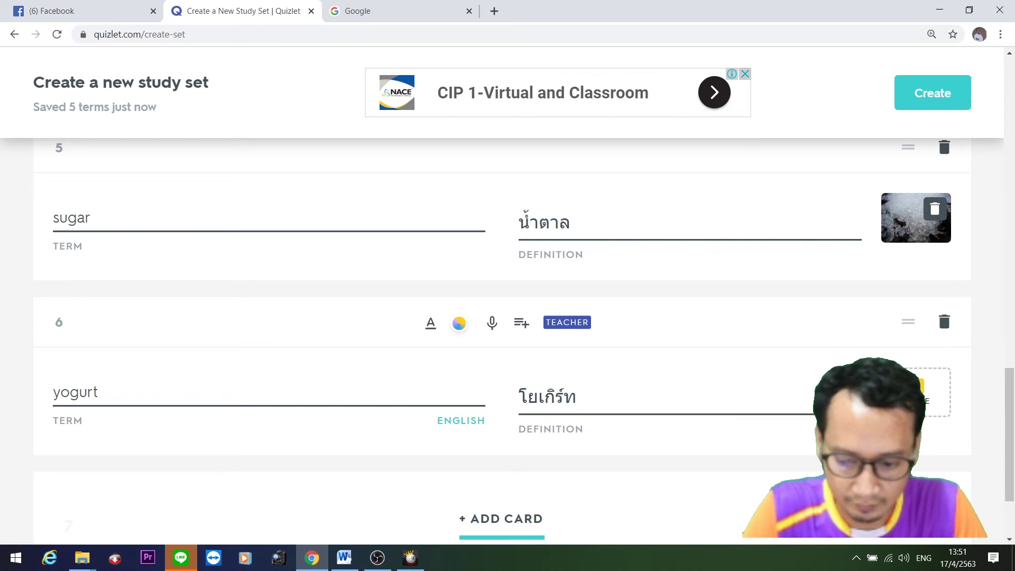
pyautogui.scroll(-4, 659, 345)
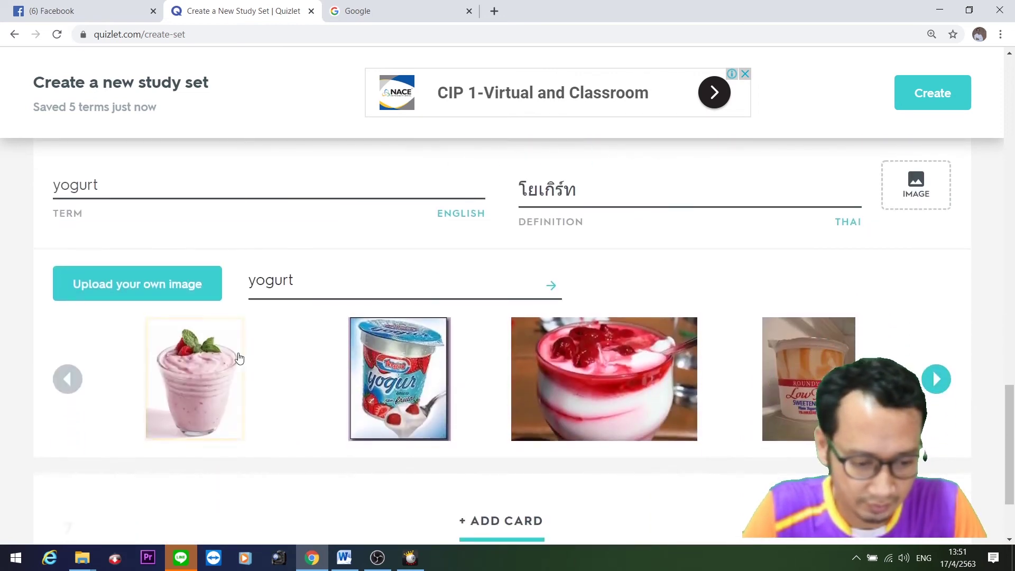
pyautogui.click(222, 370)
# Add a seventh card with the term "oil" and the suggested Thai definition "น้ำมัน".
pyautogui.click(497, 399)
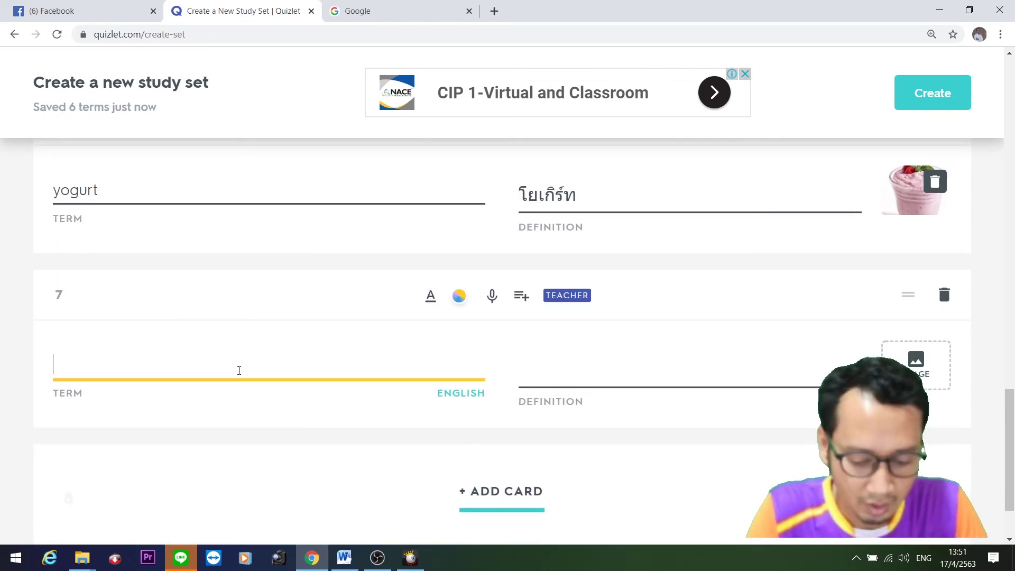
pyautogui.click(593, 346)
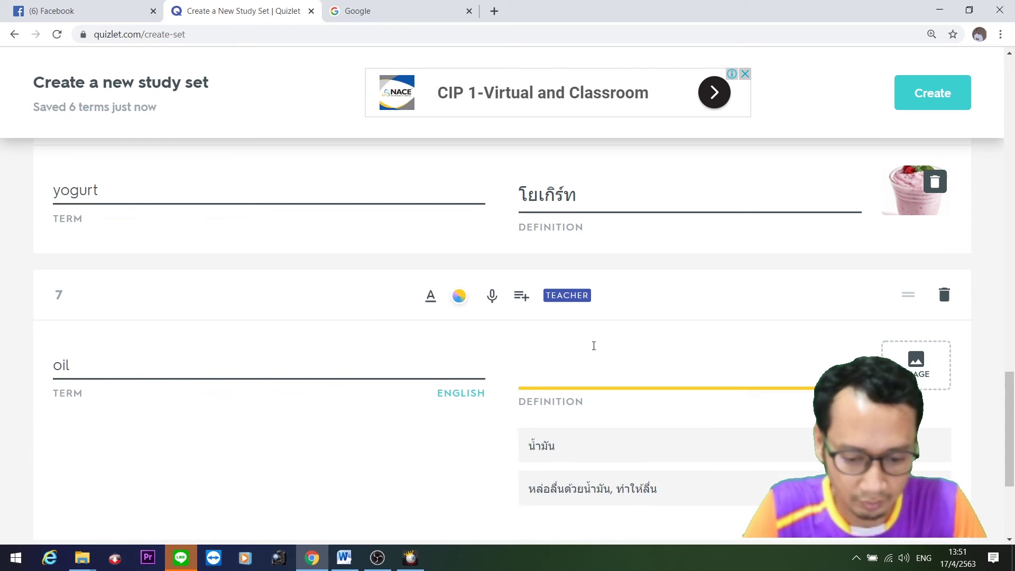
pyautogui.click(580, 447)
# Add the suggested picture of an olive oil bottle to the oil card and keep the suggested definition "น้ำมัน".
pyautogui.click(917, 360)
pyautogui.scroll(-3, 529, 334)
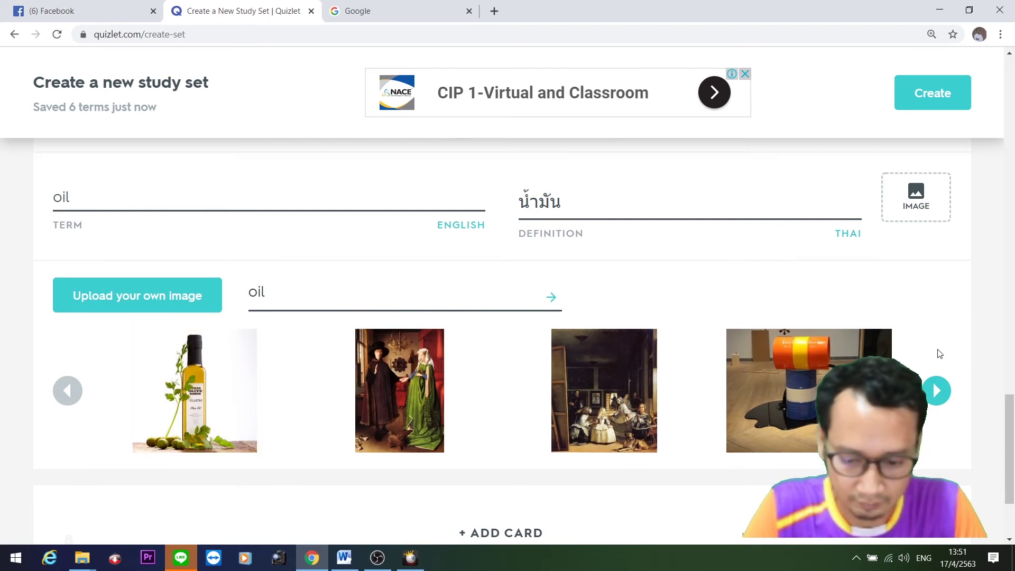
pyautogui.click(938, 391)
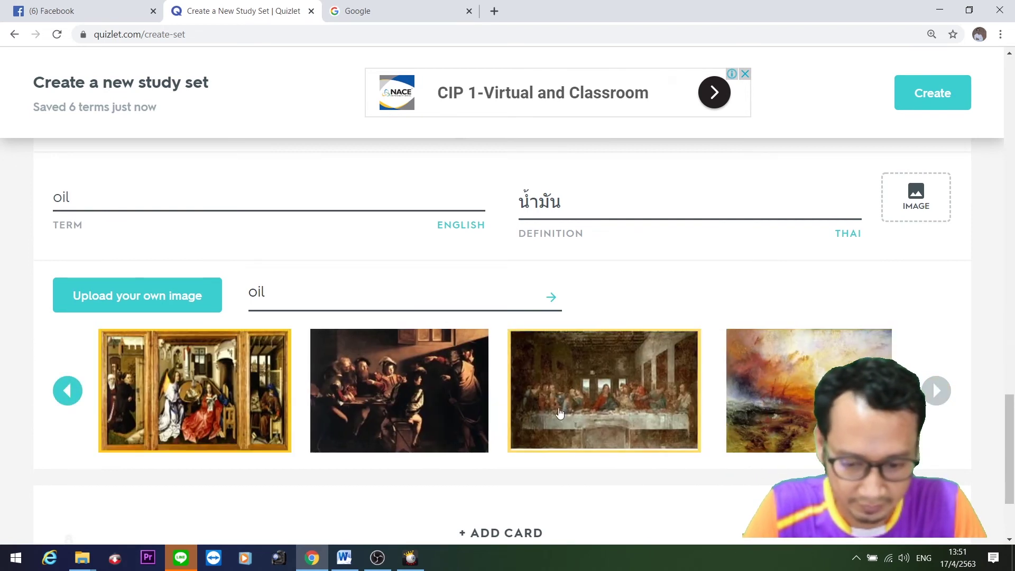
pyautogui.click(67, 390)
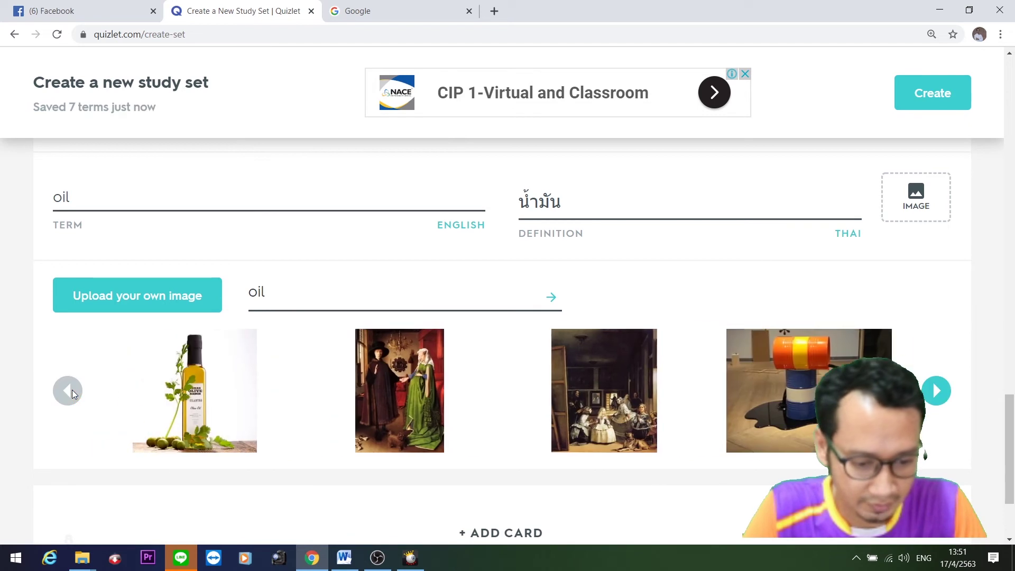
pyautogui.click(188, 403)
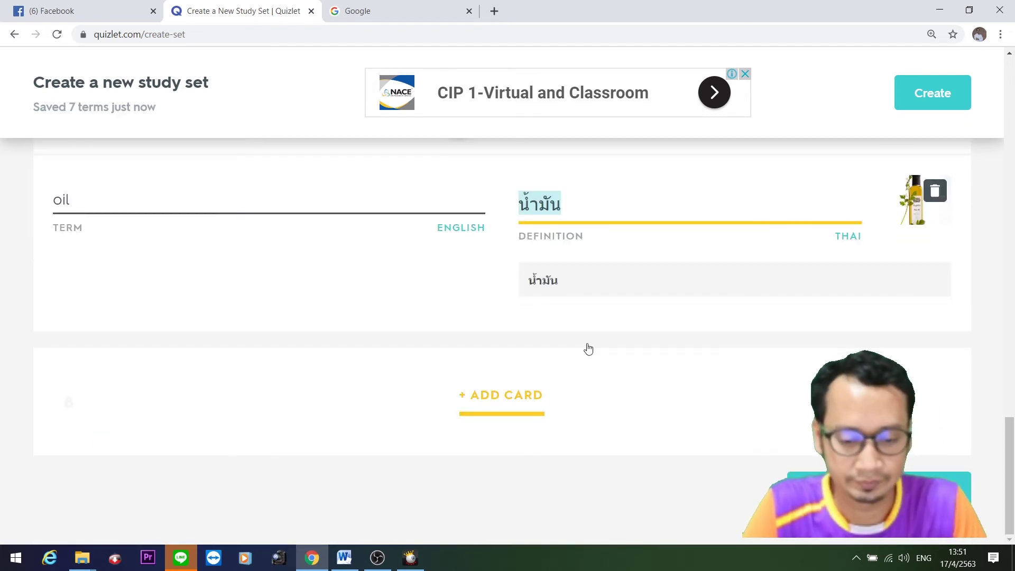
pyautogui.click(547, 281)
# Review the title and cards of the uncountable nouns set and create the study set.
pyautogui.scroll(13, 358, 325)
pyautogui.scroll(1, 358, 325)
pyautogui.scroll(-5, 359, 325)
pyautogui.scroll(10, 358, 325)
pyautogui.scroll(5, 358, 325)
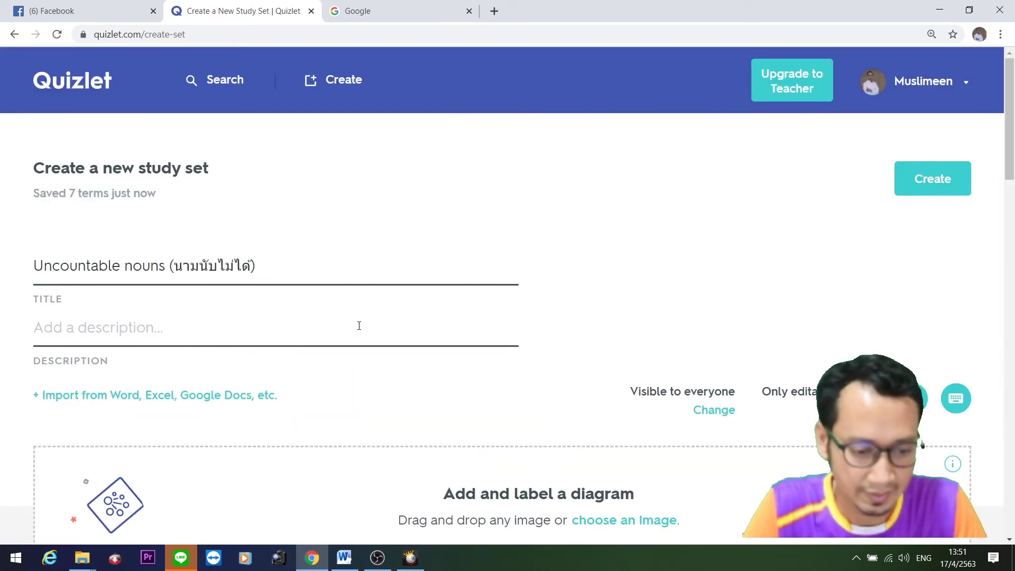
pyautogui.scroll(-4, 358, 325)
pyautogui.scroll(4, 358, 325)
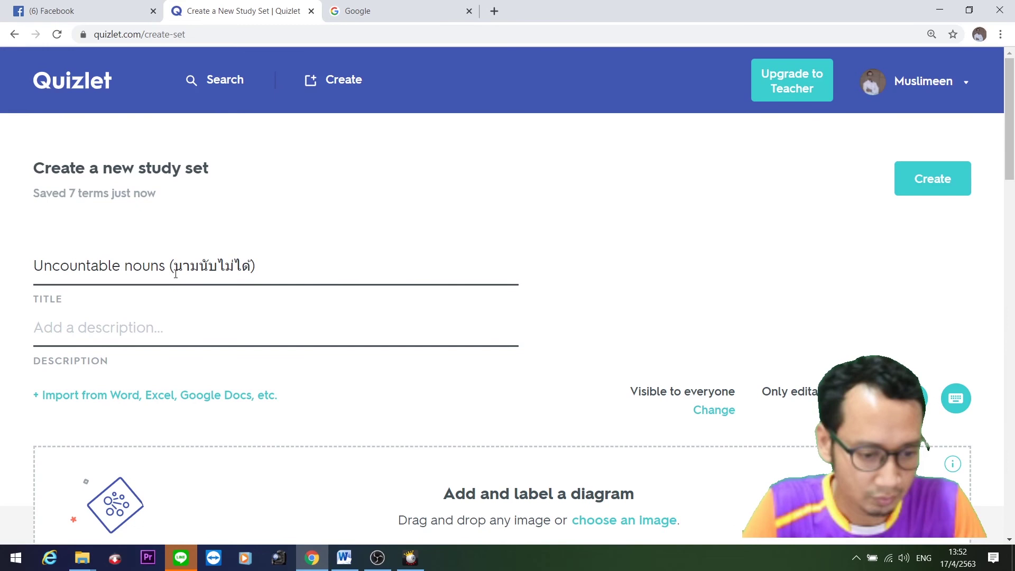
pyautogui.scroll(-7, 354, 305)
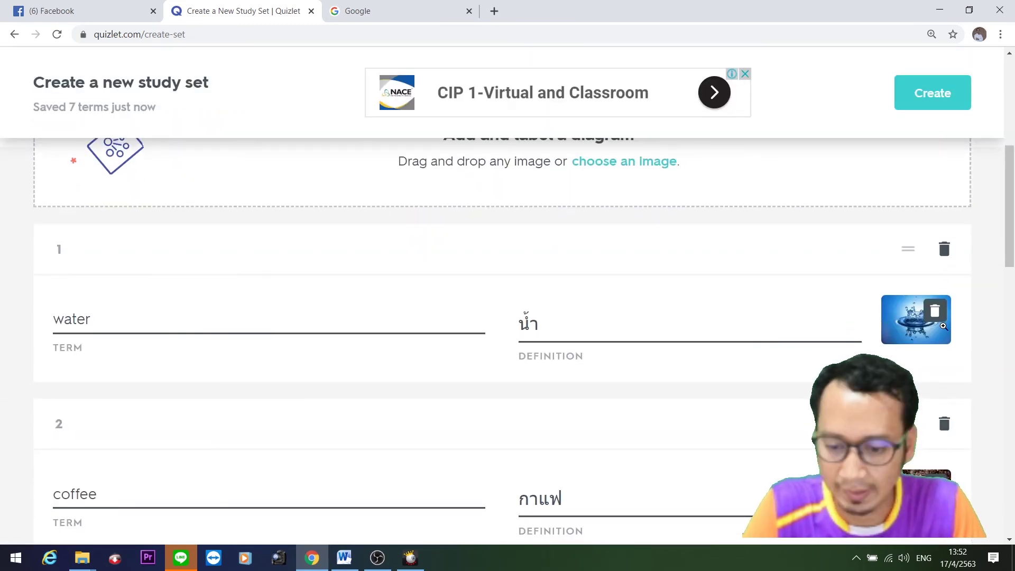
pyautogui.scroll(7, 683, 359)
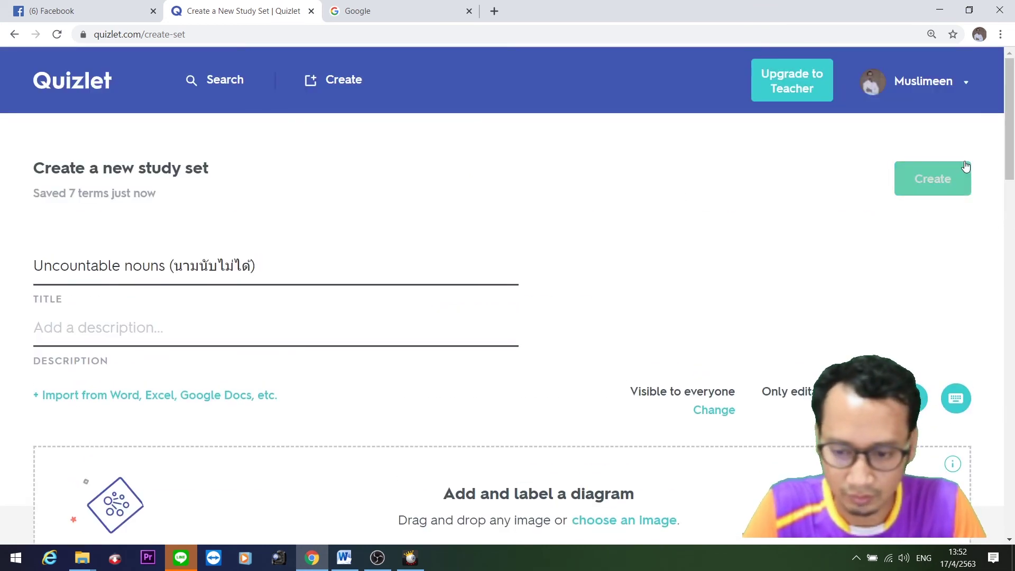
pyautogui.click(916, 175)
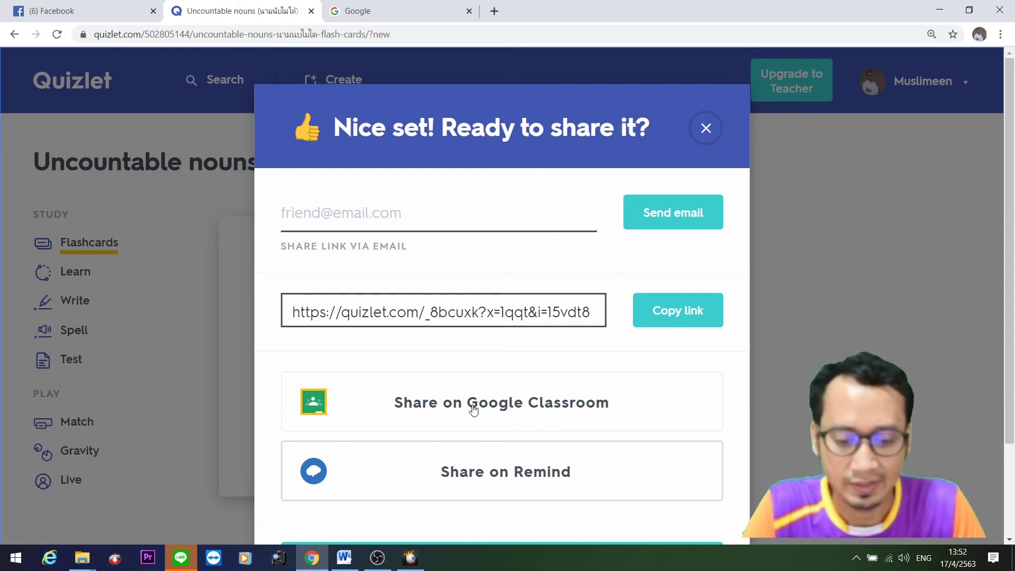
# Look over the sharing options for the new set and close the sharing dialog without sharing.
pyautogui.scroll(-2, 455, 534)
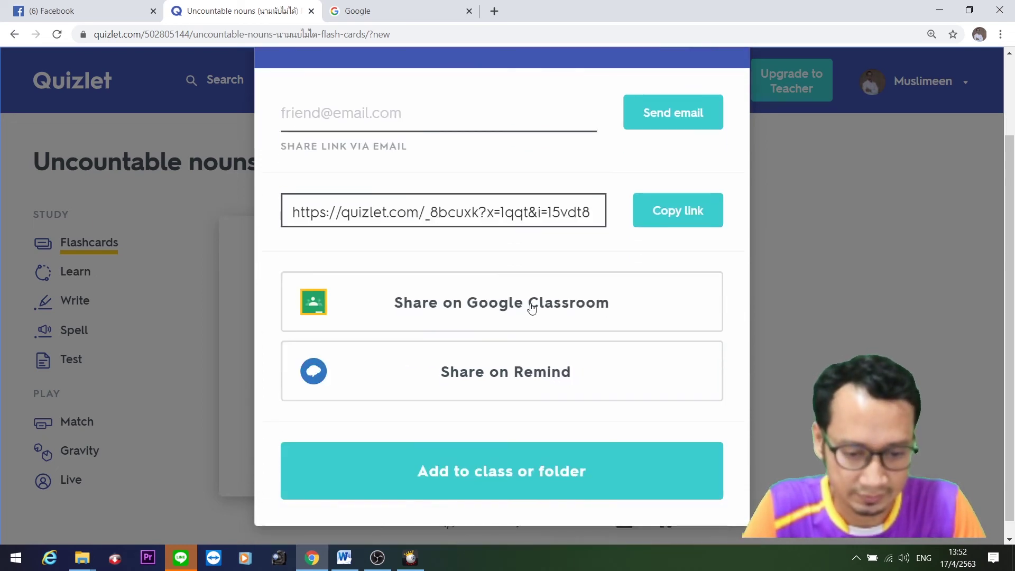
pyautogui.scroll(2, 627, 289)
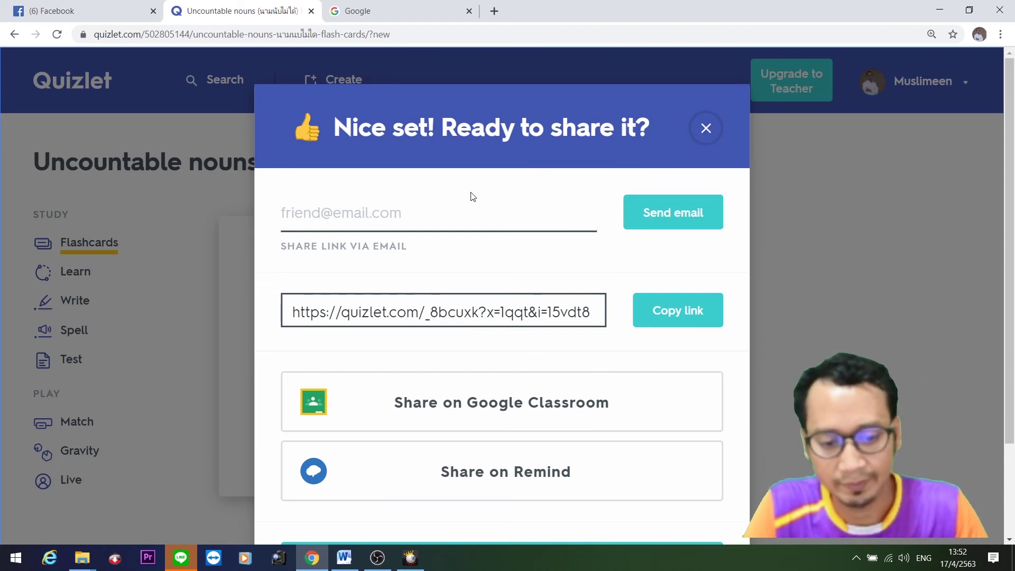
pyautogui.click(706, 128)
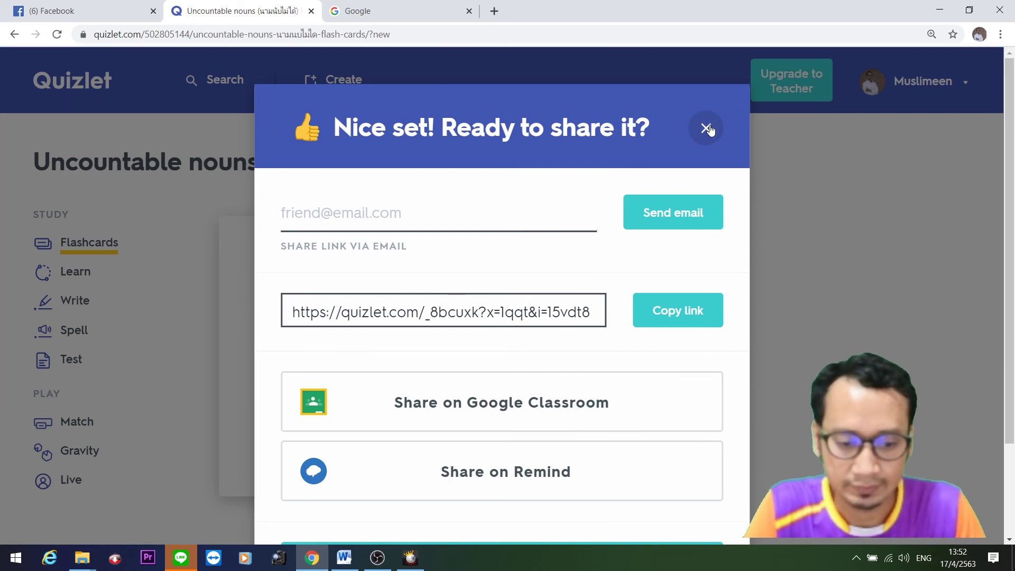
# Look over the new set's page and open its flashcards in the enlarged study view.
pyautogui.scroll(-4, 411, 199)
pyautogui.scroll(-2, 413, 199)
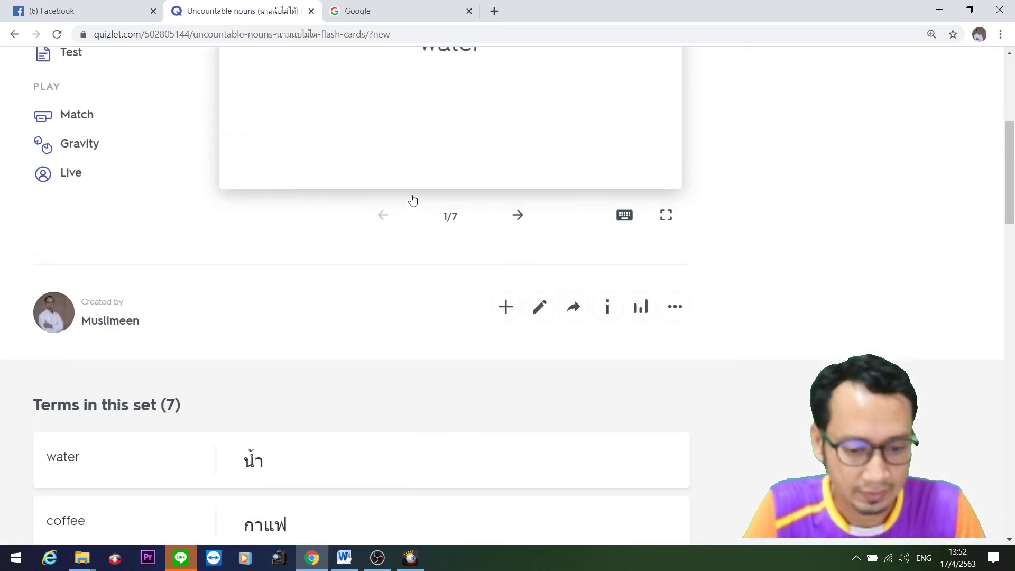
pyautogui.scroll(6, 412, 199)
pyautogui.scroll(-2, 607, 360)
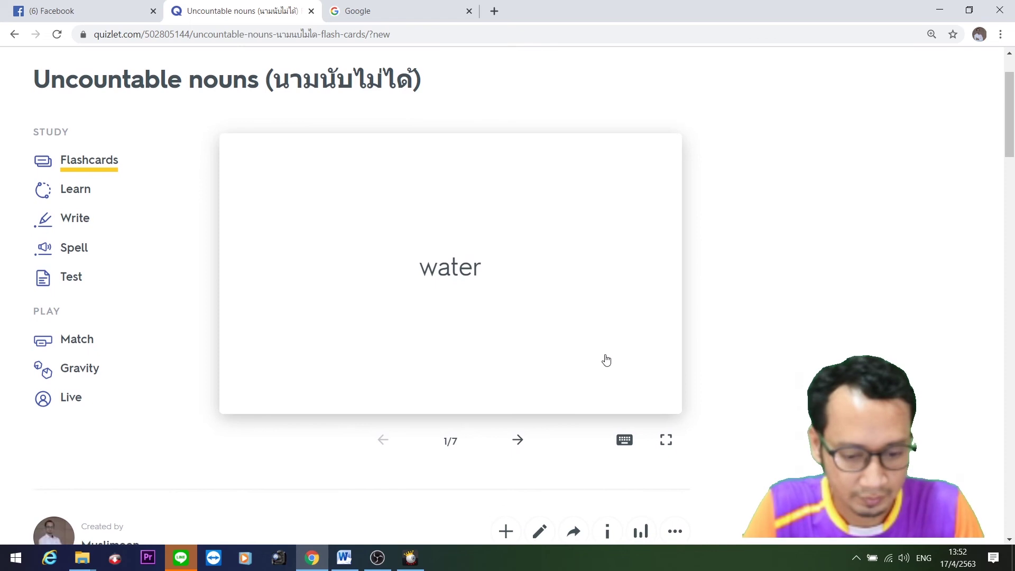
pyautogui.click(667, 443)
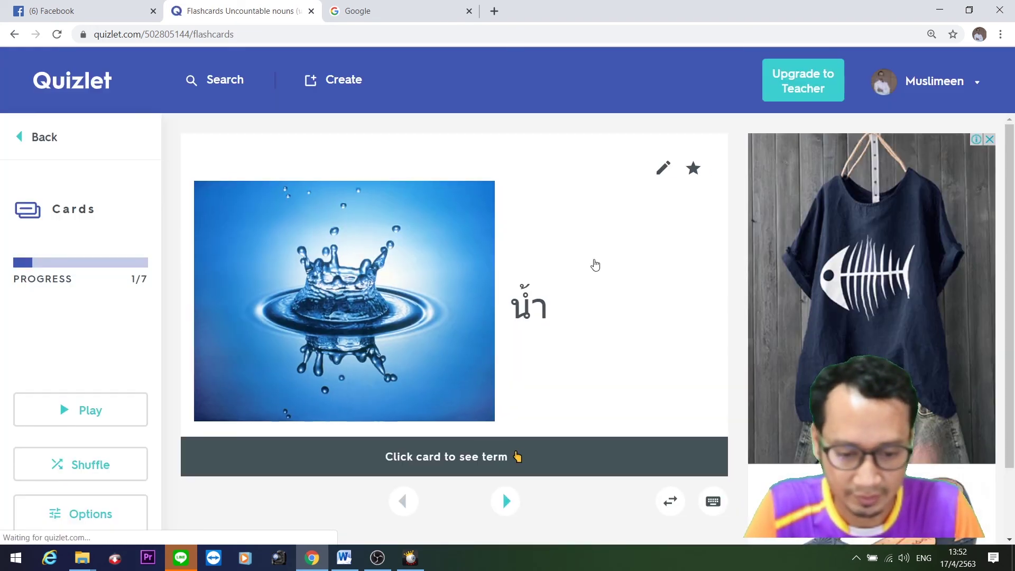
# Go through the flashcards from water to oil, flipping each from its Thai definition and picture to the English term.
pyautogui.click(594, 264)
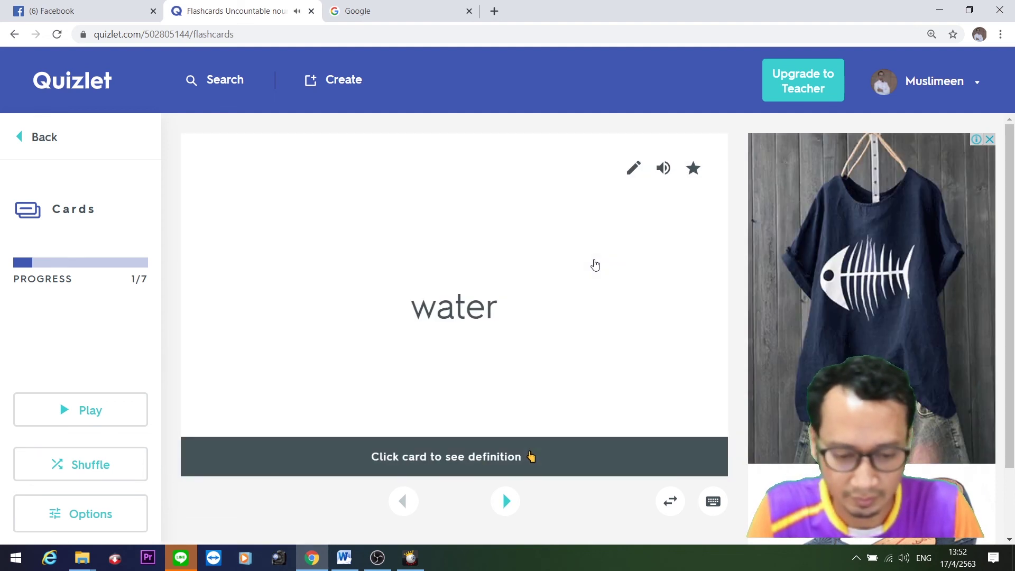
pyautogui.press('Right')
pyautogui.click(594, 264)
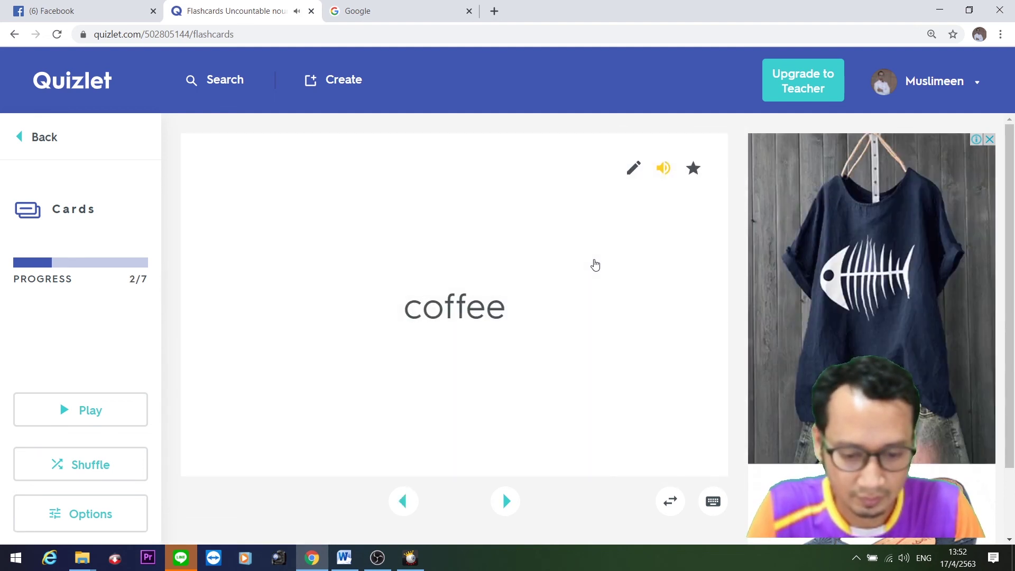
pyautogui.press('Right')
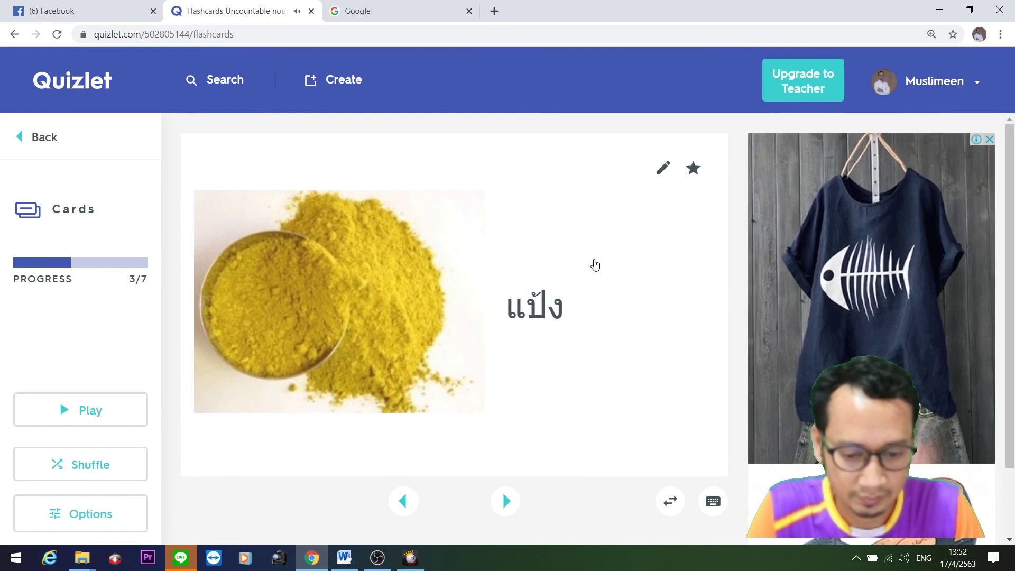
pyautogui.click(594, 264)
pyautogui.press('Right')
pyautogui.click(595, 264)
pyautogui.press('Right')
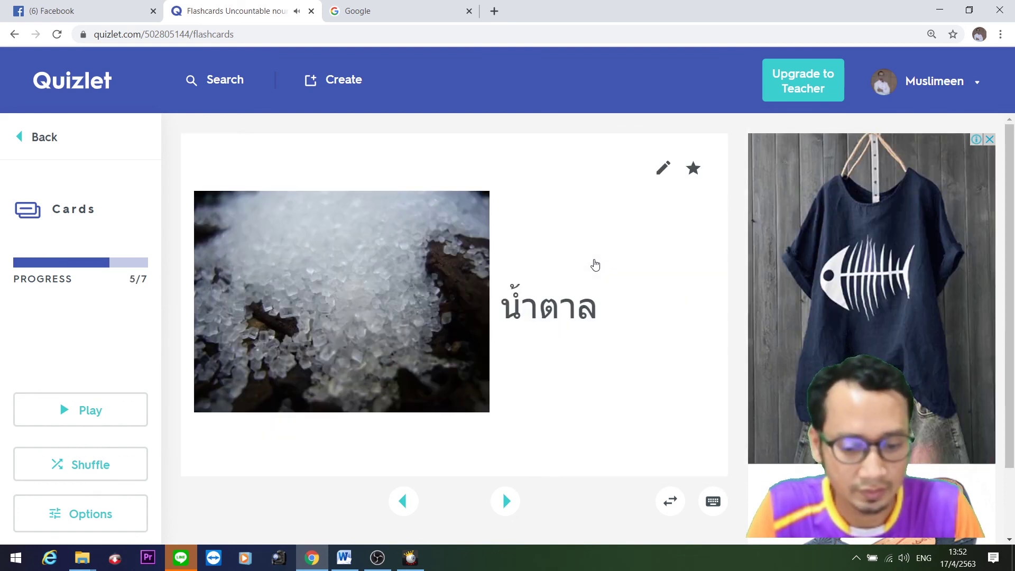
pyautogui.click(594, 265)
pyautogui.press('Right')
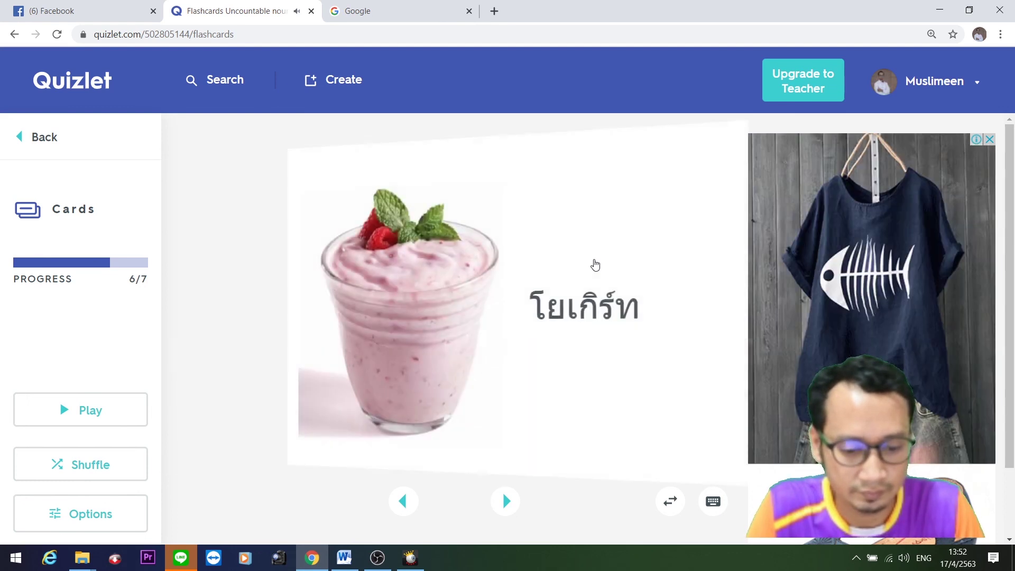
pyautogui.click(595, 264)
pyautogui.press('Right')
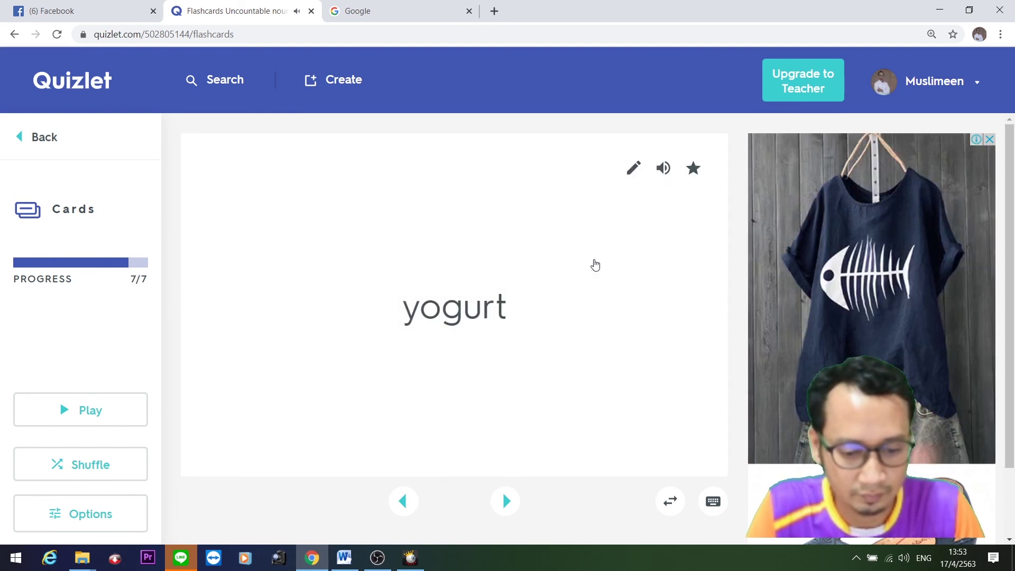
pyautogui.click(594, 265)
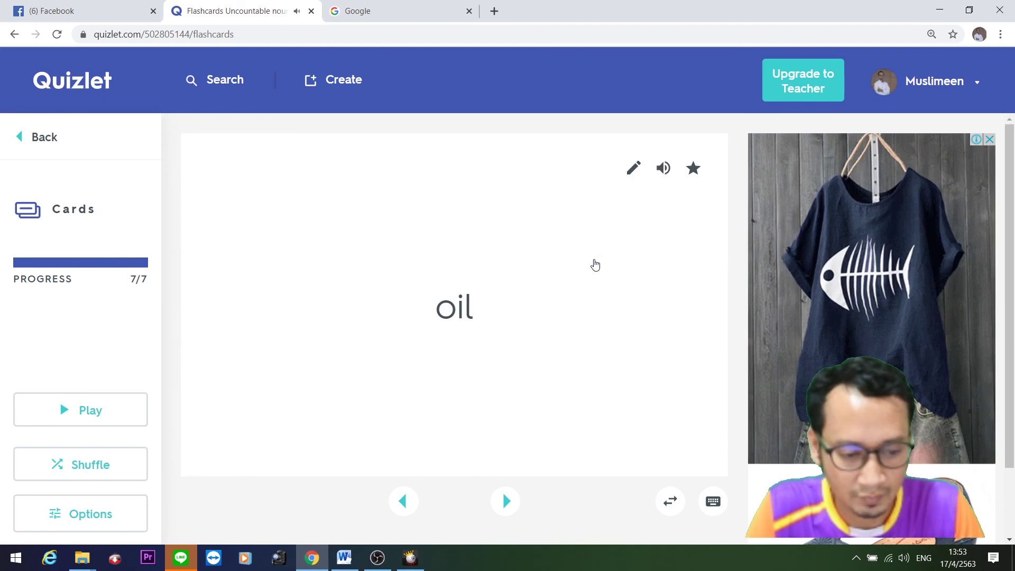